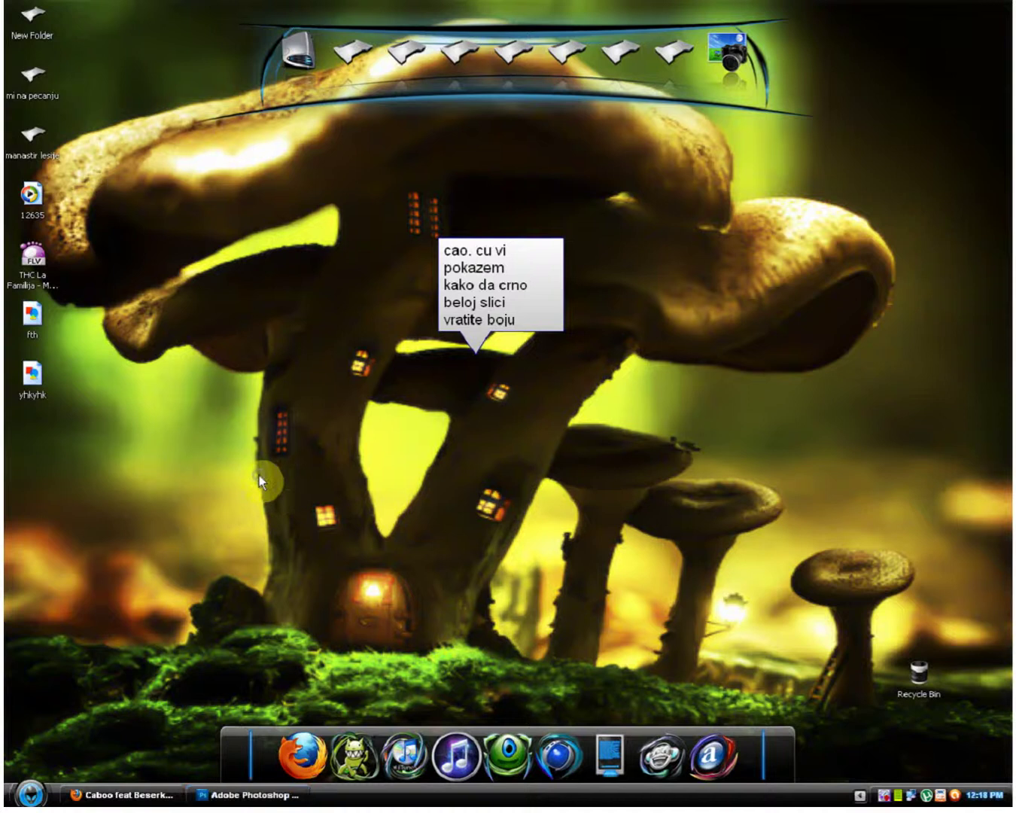
Refresh the desktop, preview yhkyhk.jpg in Picasa Photo Viewer, then open it in Photoshop.
right_click(259, 474)
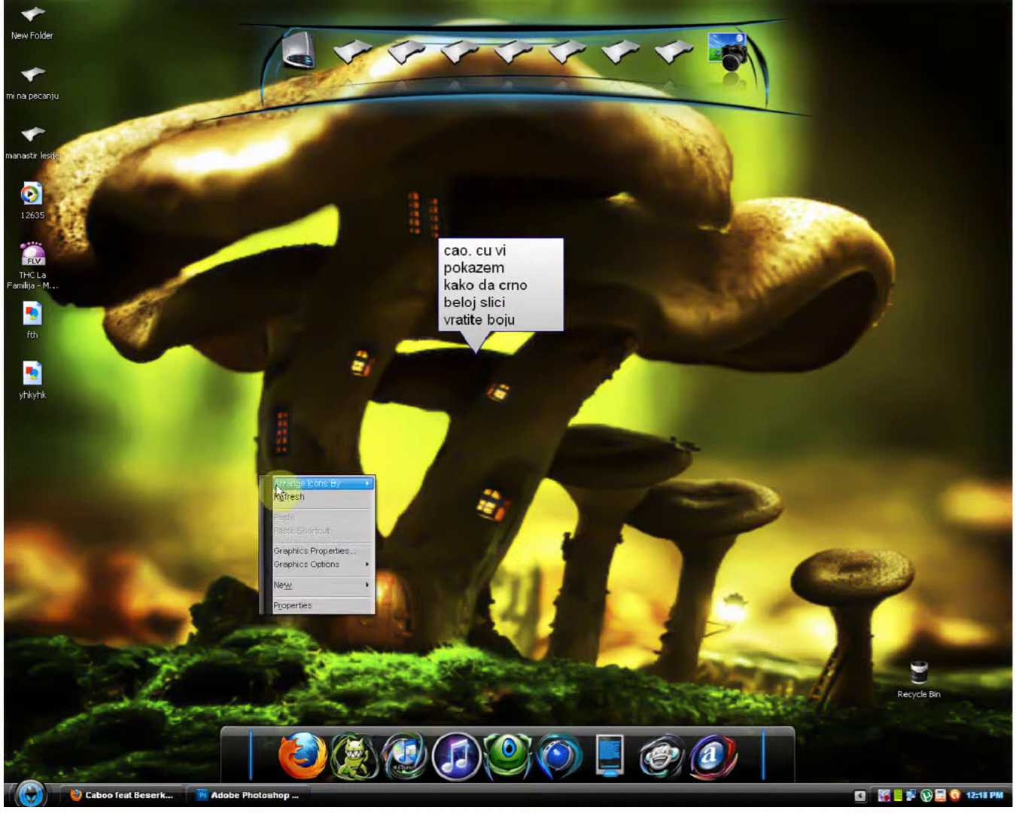
click(319, 505)
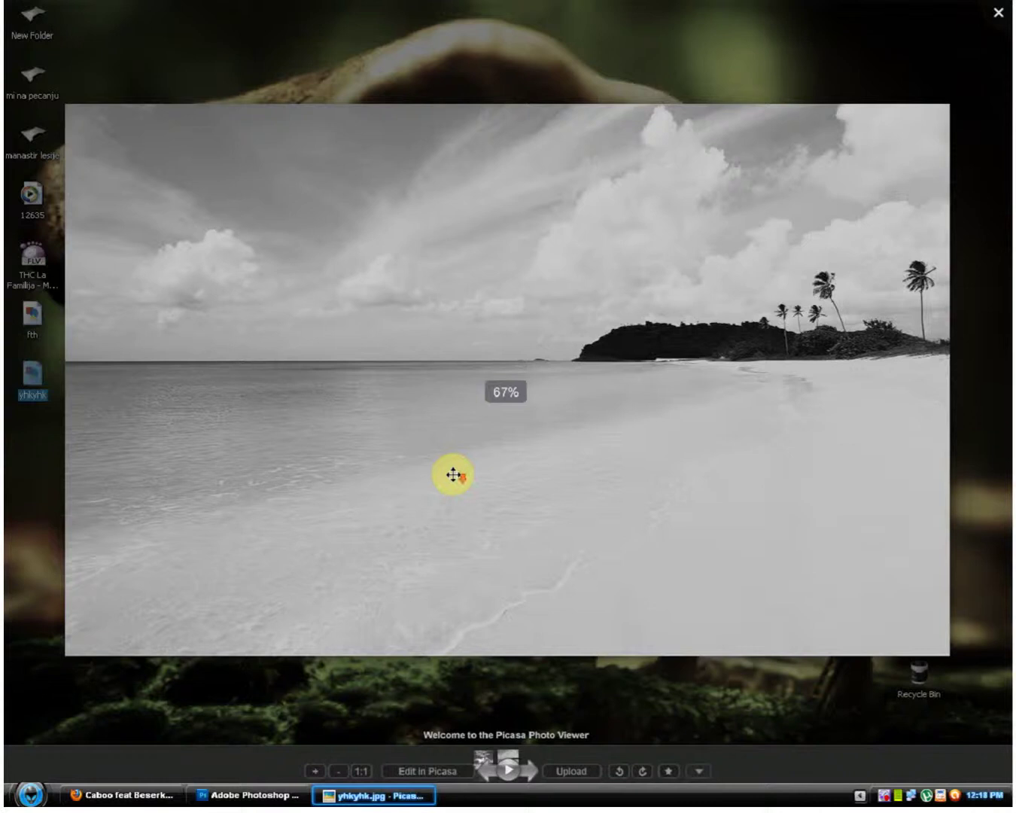
scroll(454, 474, down, 2)
click(900, 126)
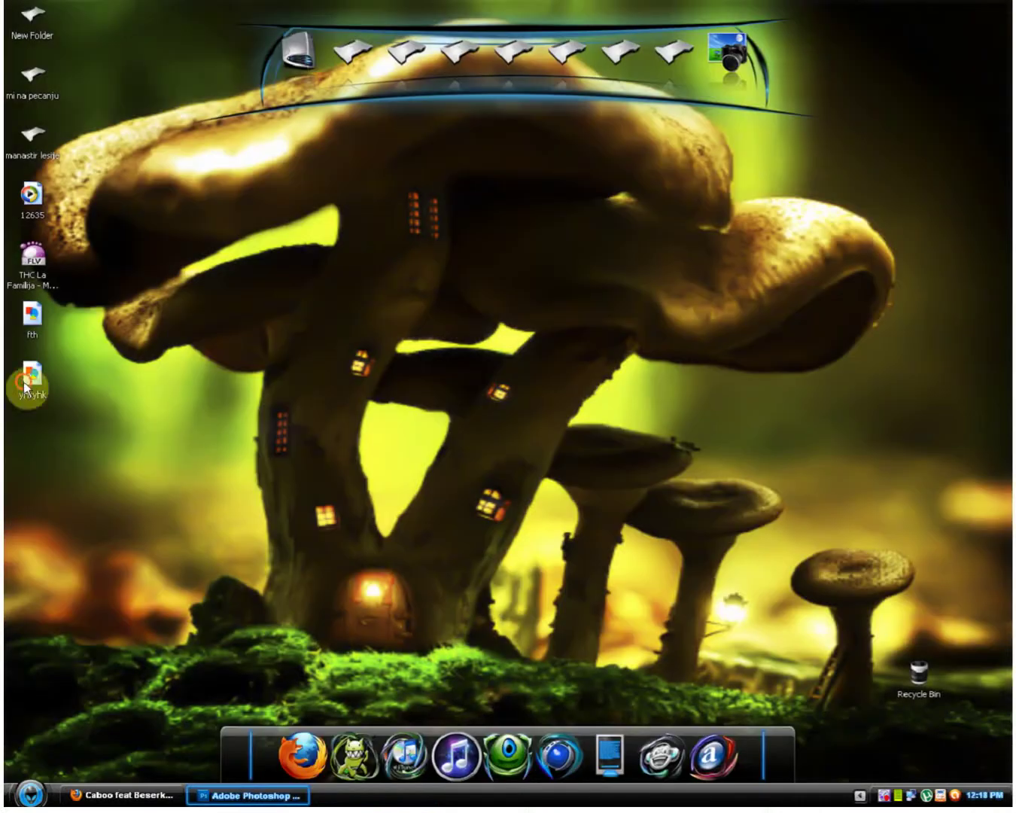
drag(25, 384, 267, 480)
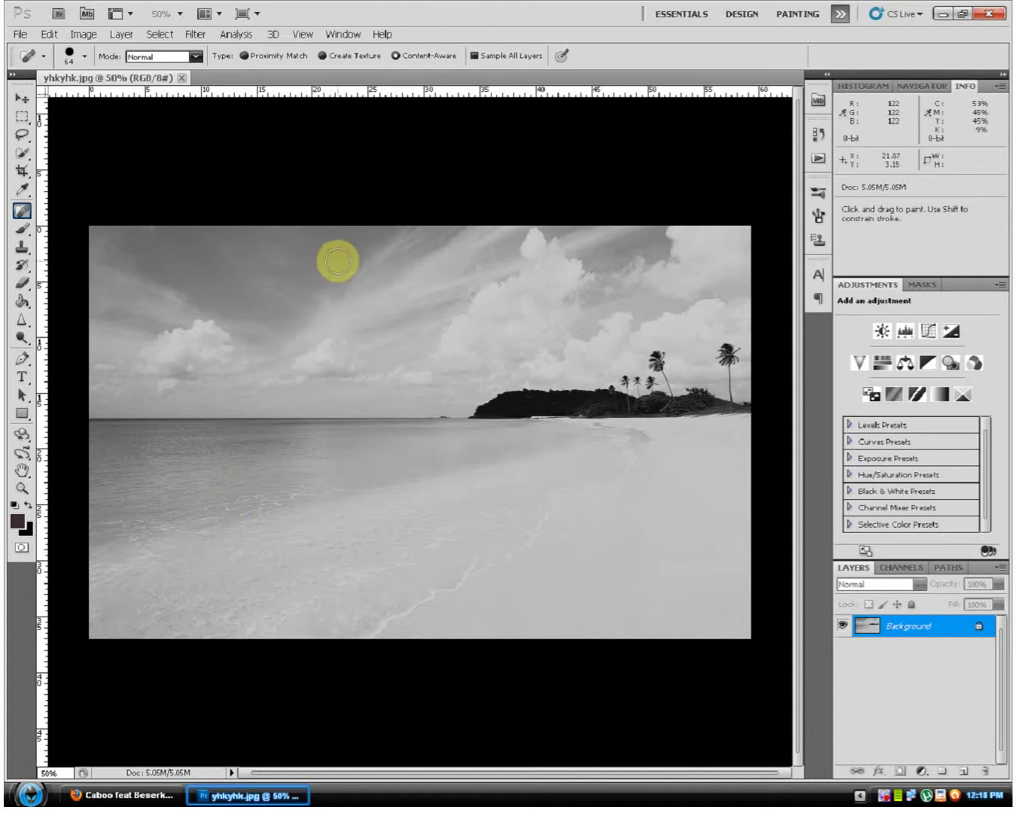
Quick-select the sky above the horizon, then check the island edge at 400% zoom.
click(22, 155)
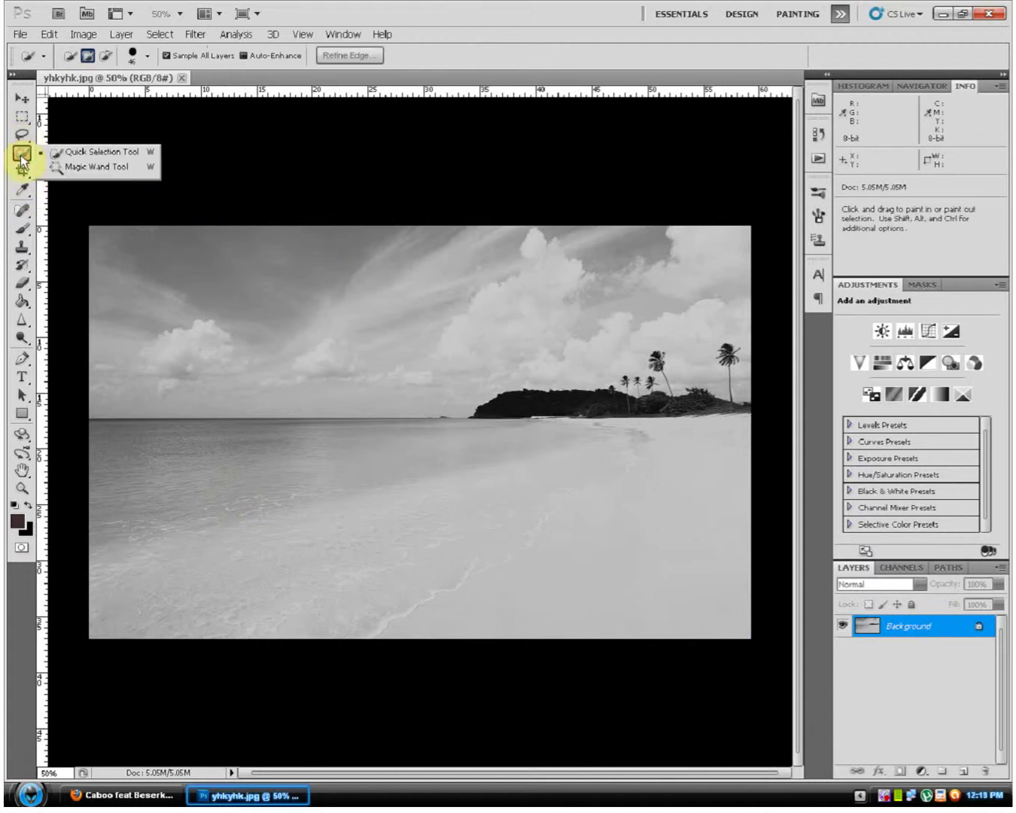
click(152, 157)
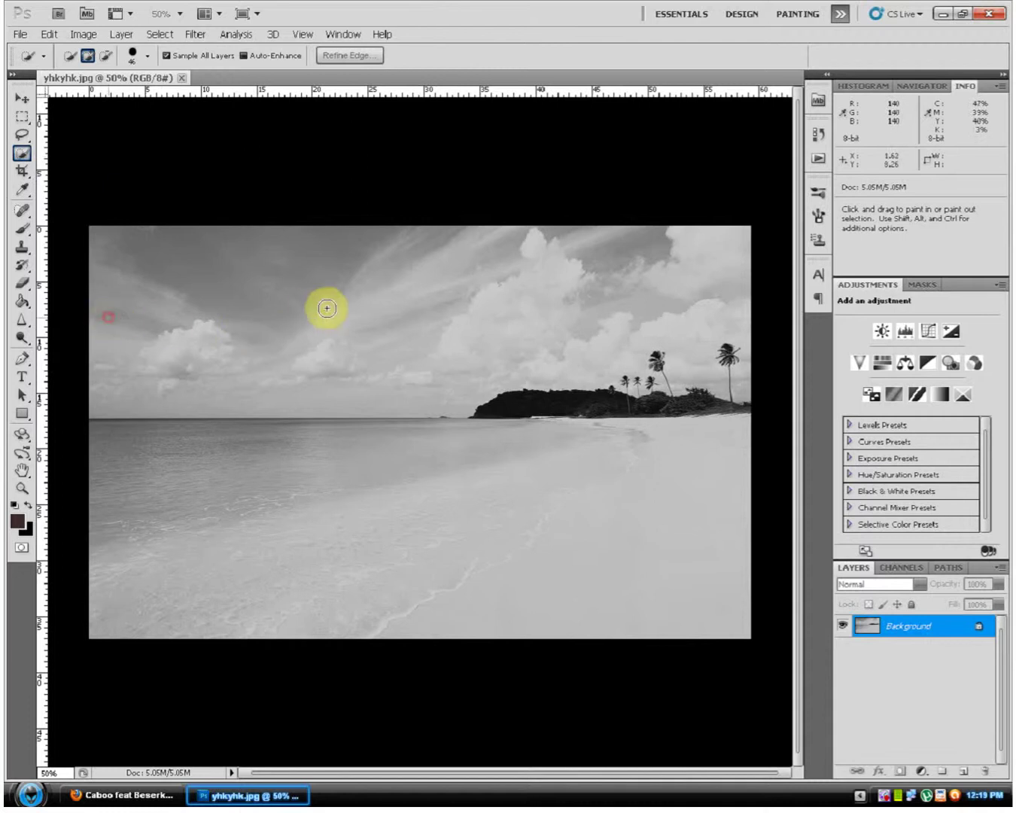
drag(325, 308, 704, 328)
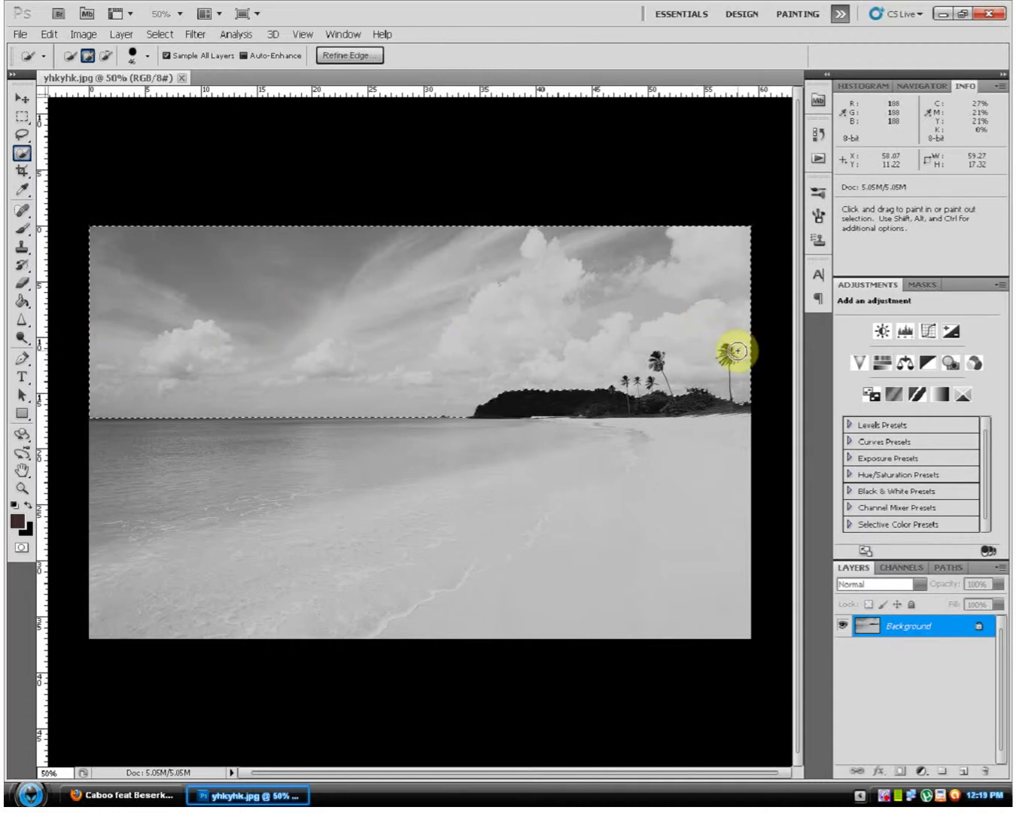
scroll(737, 350, up, 1)
scroll(736, 350, up, 1)
scroll(736, 350, up, 1)
scroll(737, 350, up, 2)
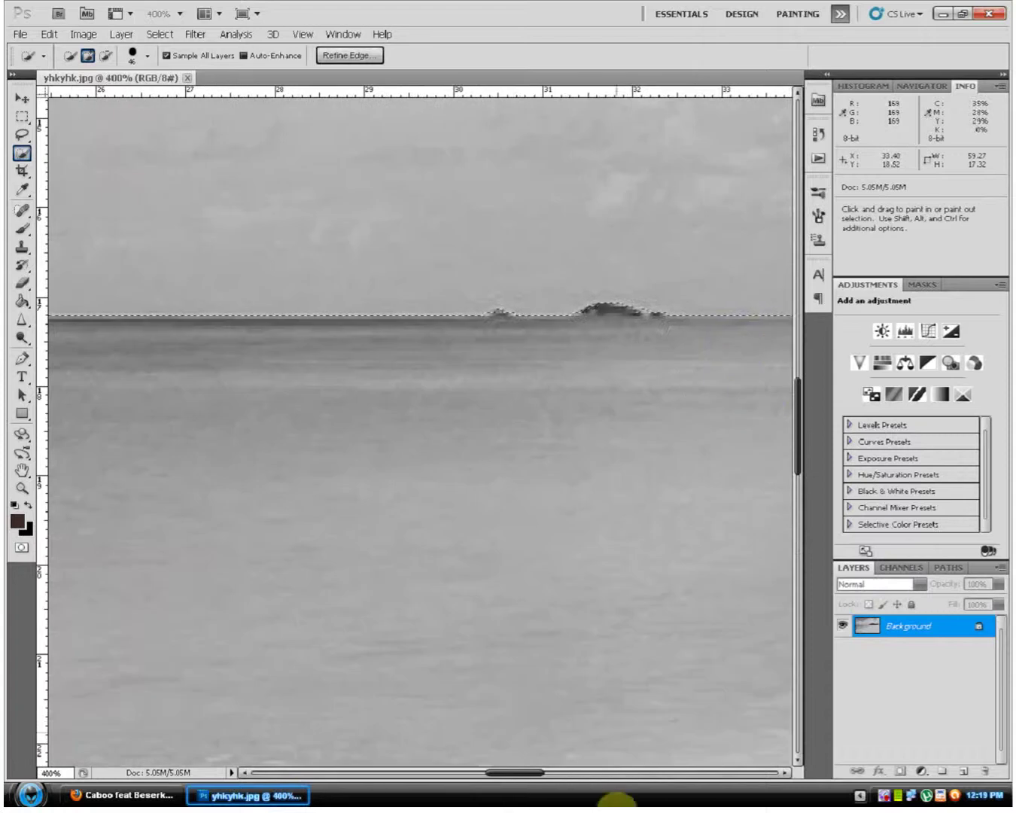
drag(536, 769, 612, 771)
drag(799, 468, 782, 390)
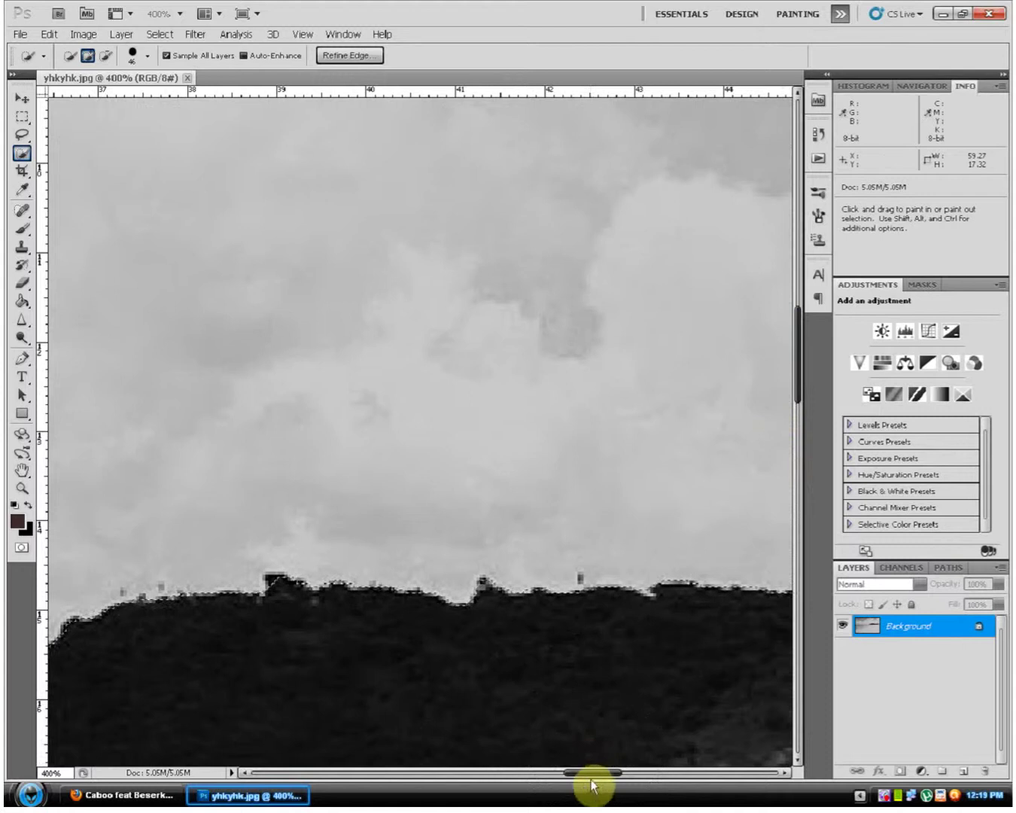
drag(590, 772, 655, 772)
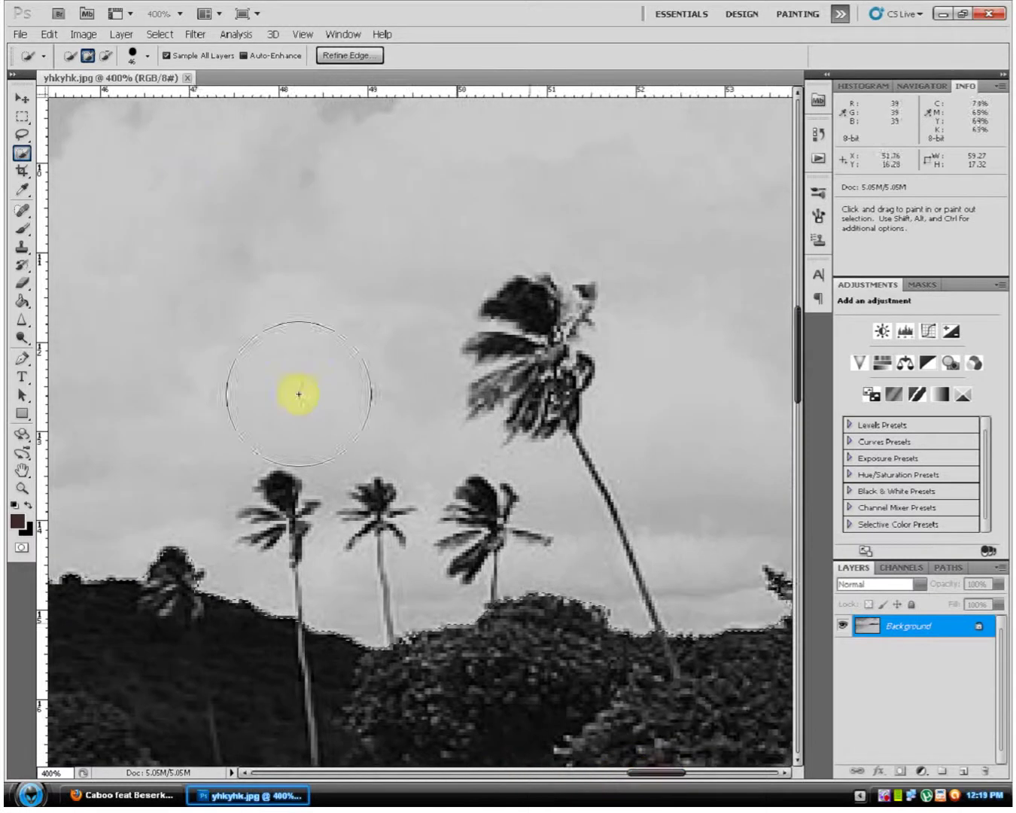
In Subtract mode with a 17 px brush, remove the left palm tree from the selection.
click(108, 56)
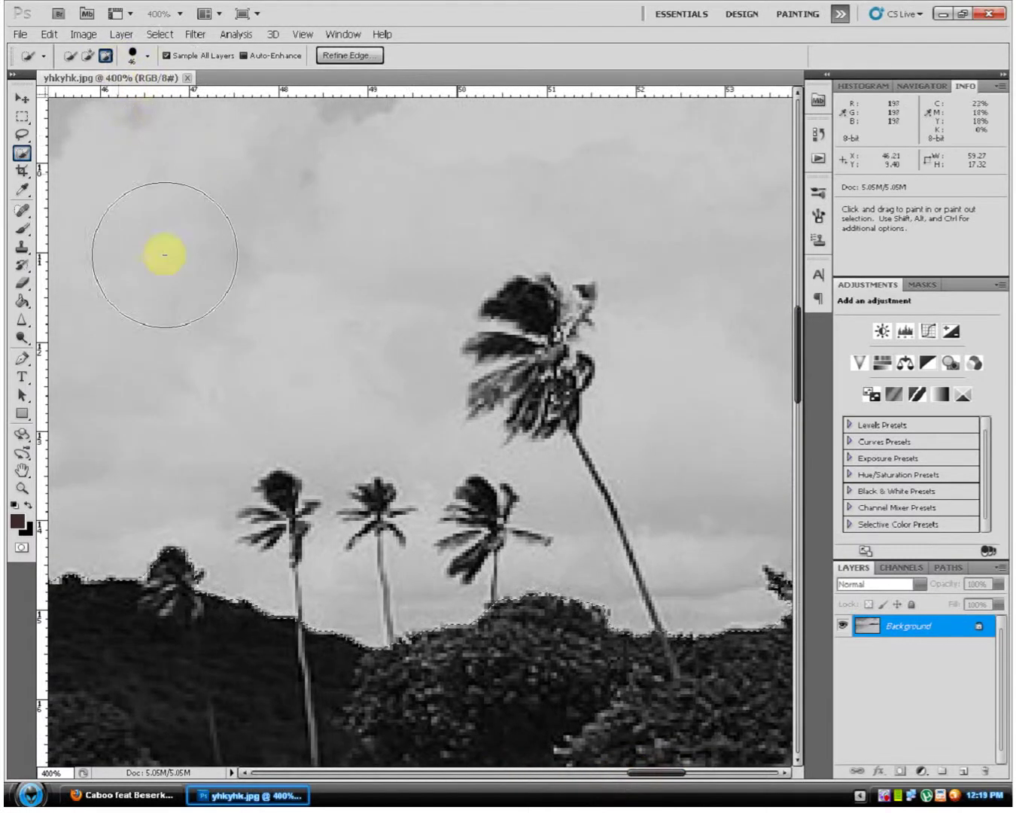
click(136, 55)
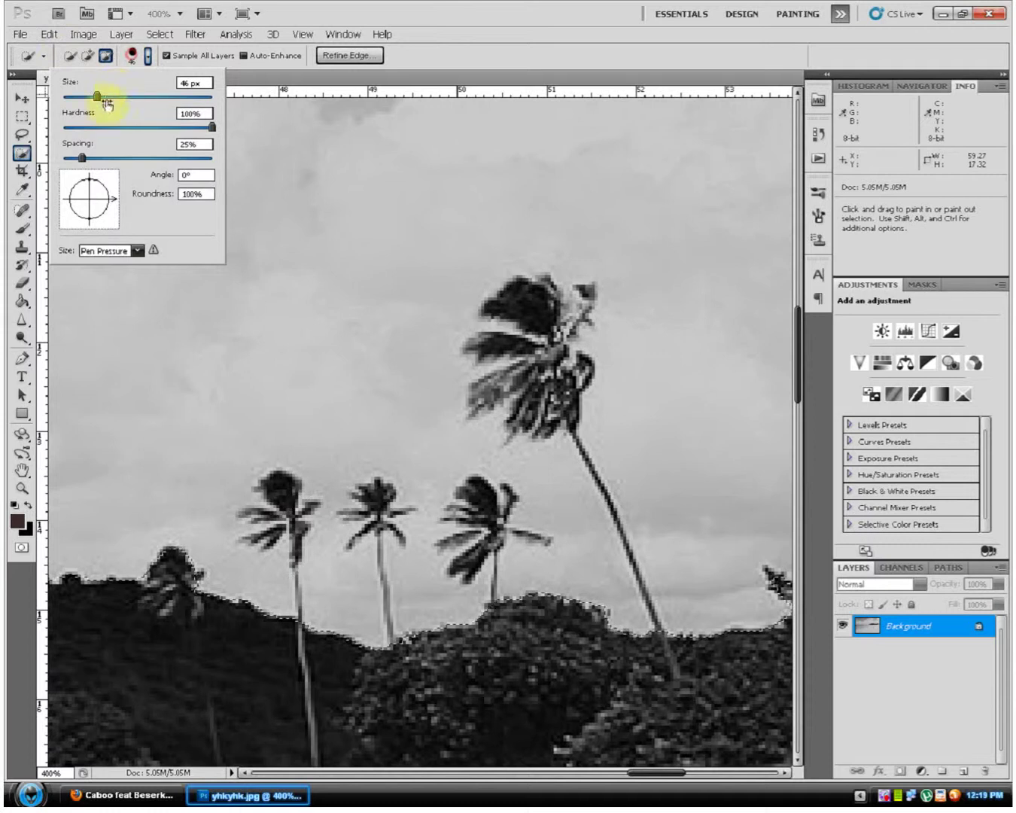
drag(85, 96, 75, 95)
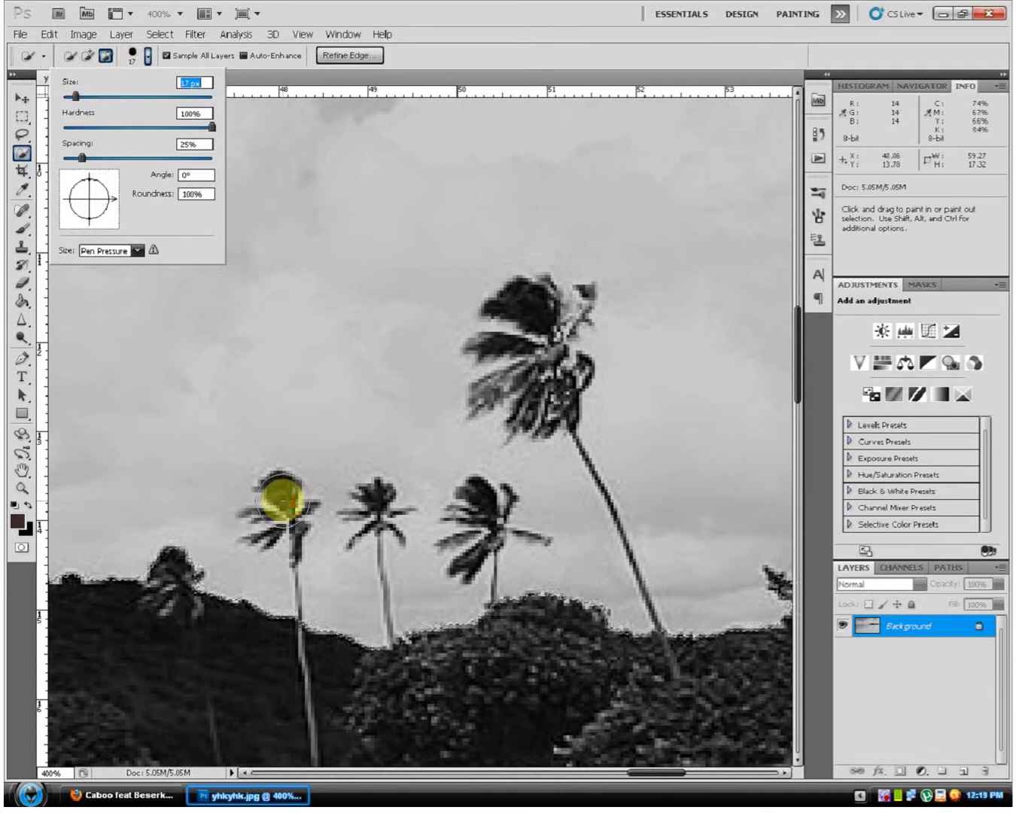
click(283, 499)
click(283, 499)
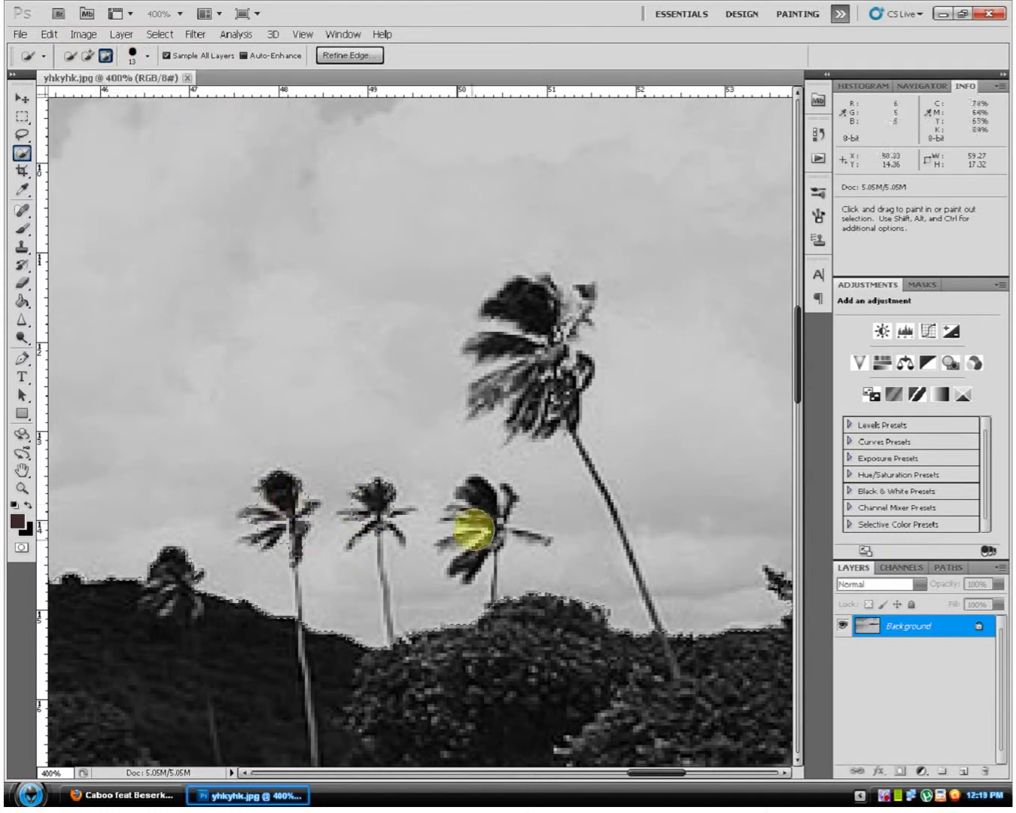
Carve the remaining palm crowns and the tall palm out of the sky selection.
drag(517, 305, 546, 414)
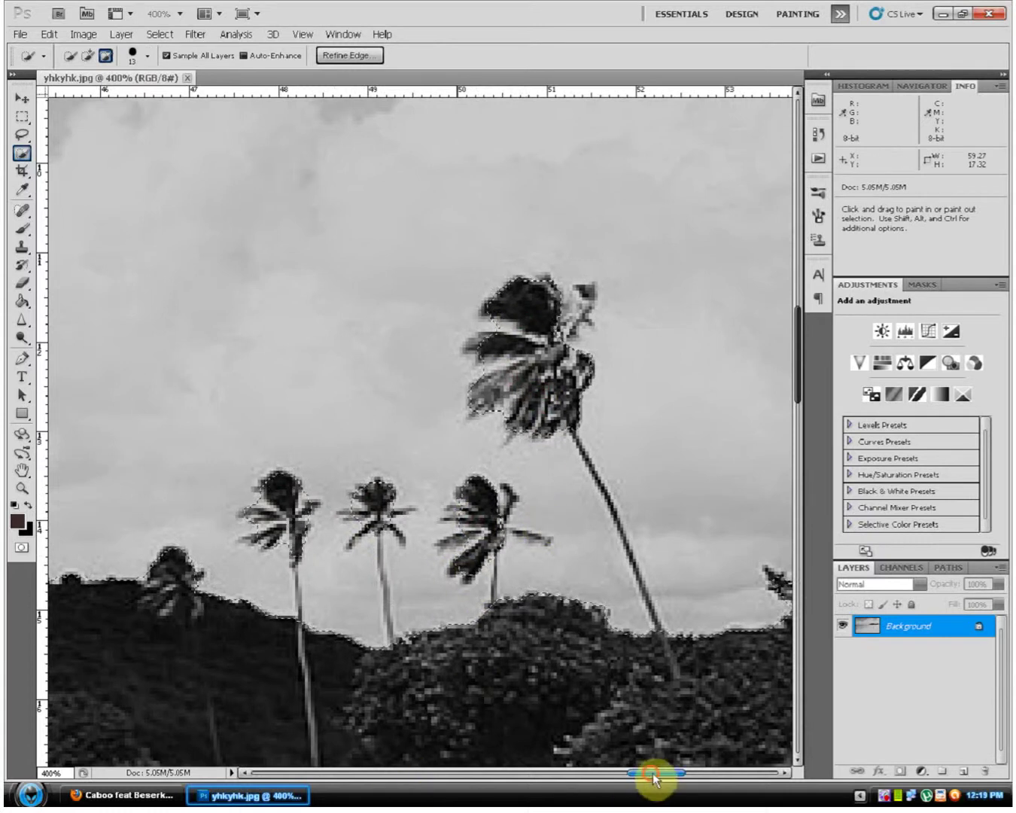
drag(654, 772, 699, 772)
drag(528, 277, 511, 257)
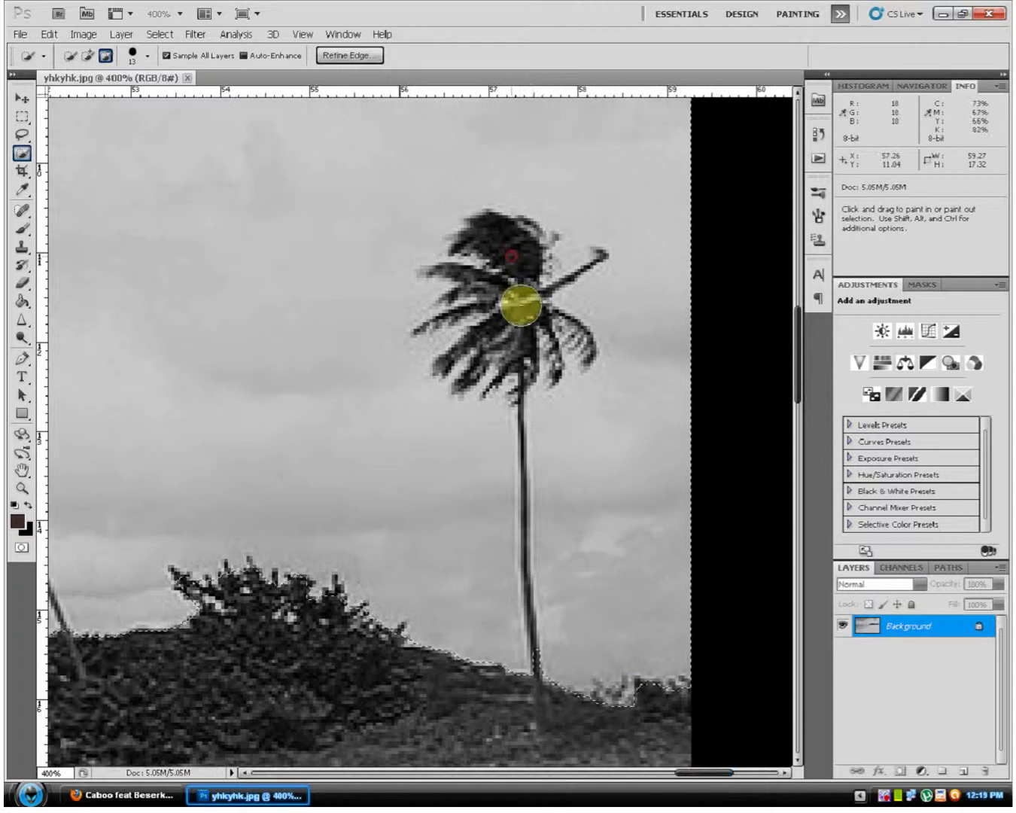
mouse_move(505, 331)
mouse_down()
mouse_move(484, 329)
mouse_move(535, 318)
mouse_move(457, 320)
mouse_up()
key(ctrl+minus)
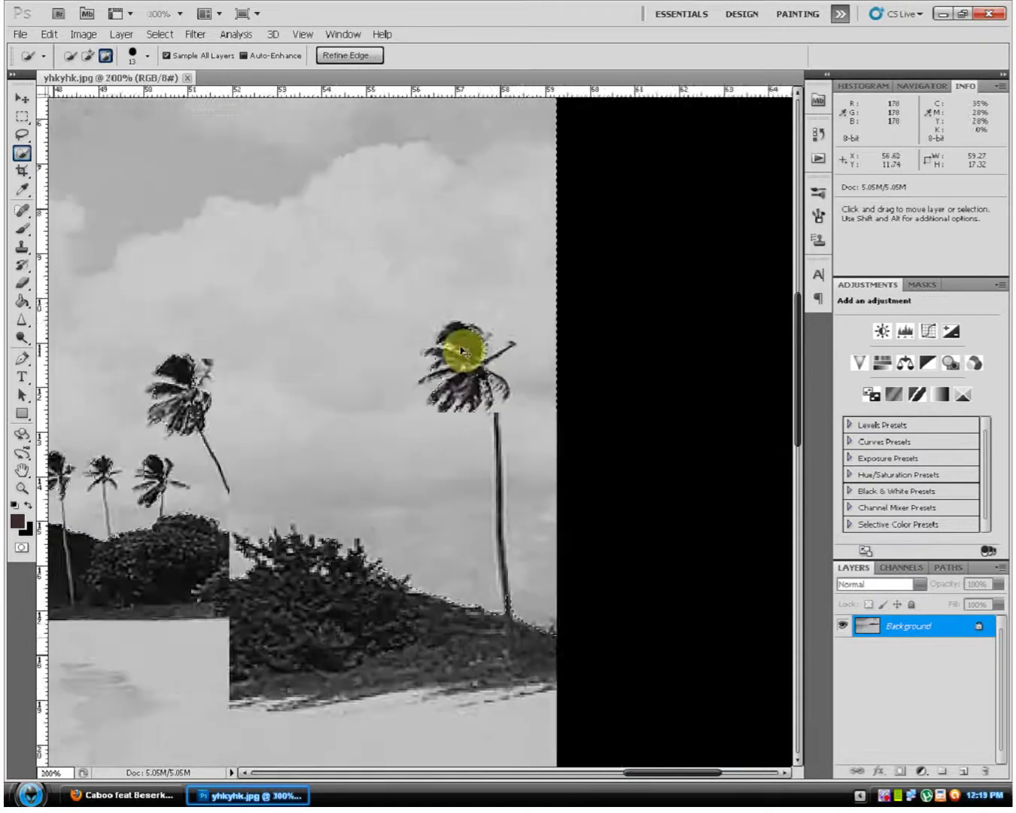
key(ctrl+minus)
key(ctrl+minus)
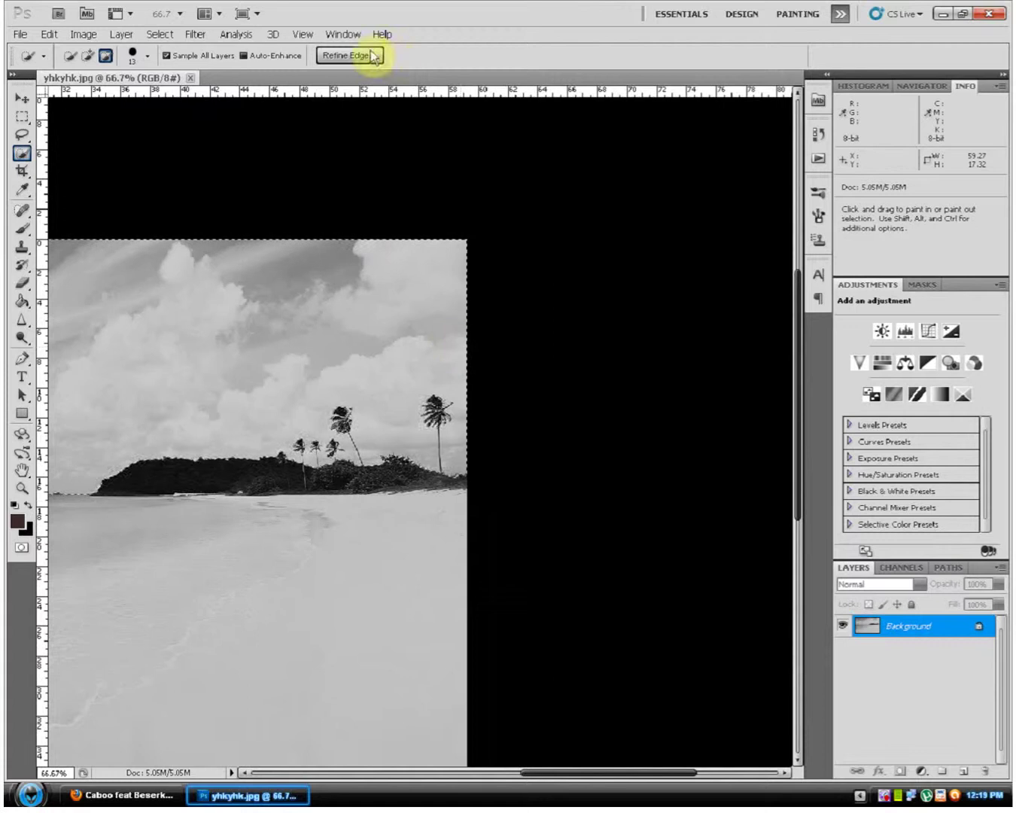
Apply Refine Edge to the sky selection with a slightly wider Radius.
click(360, 59)
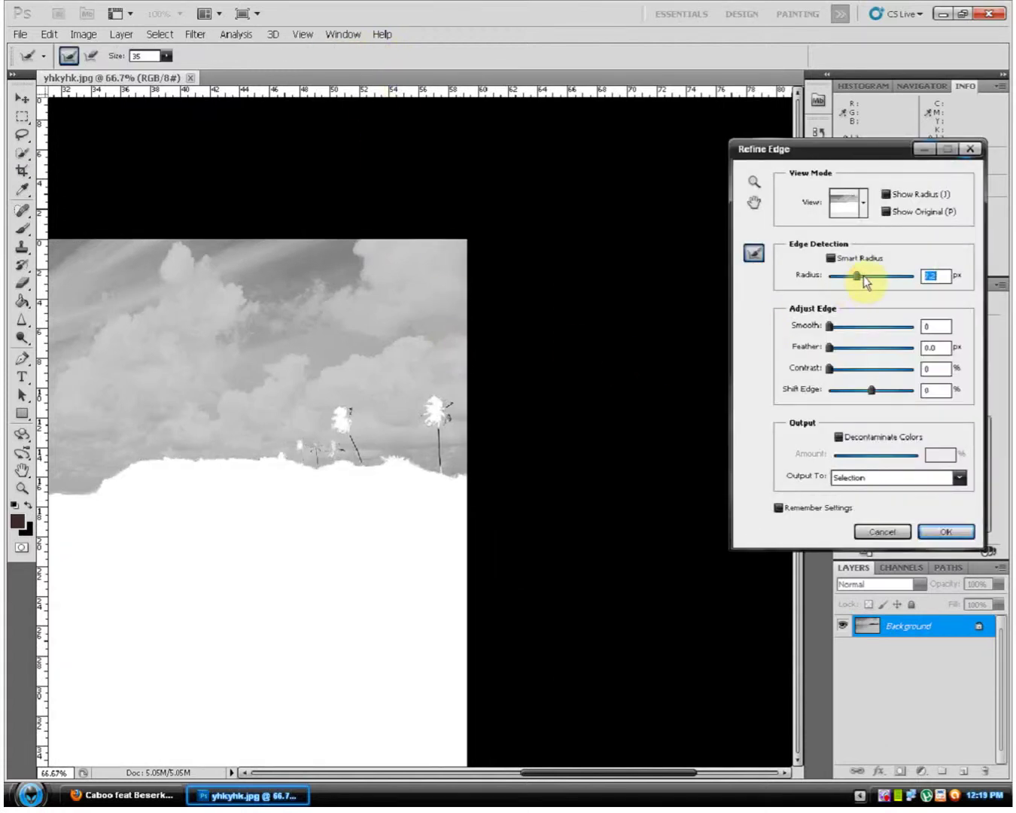
drag(864, 275, 857, 279)
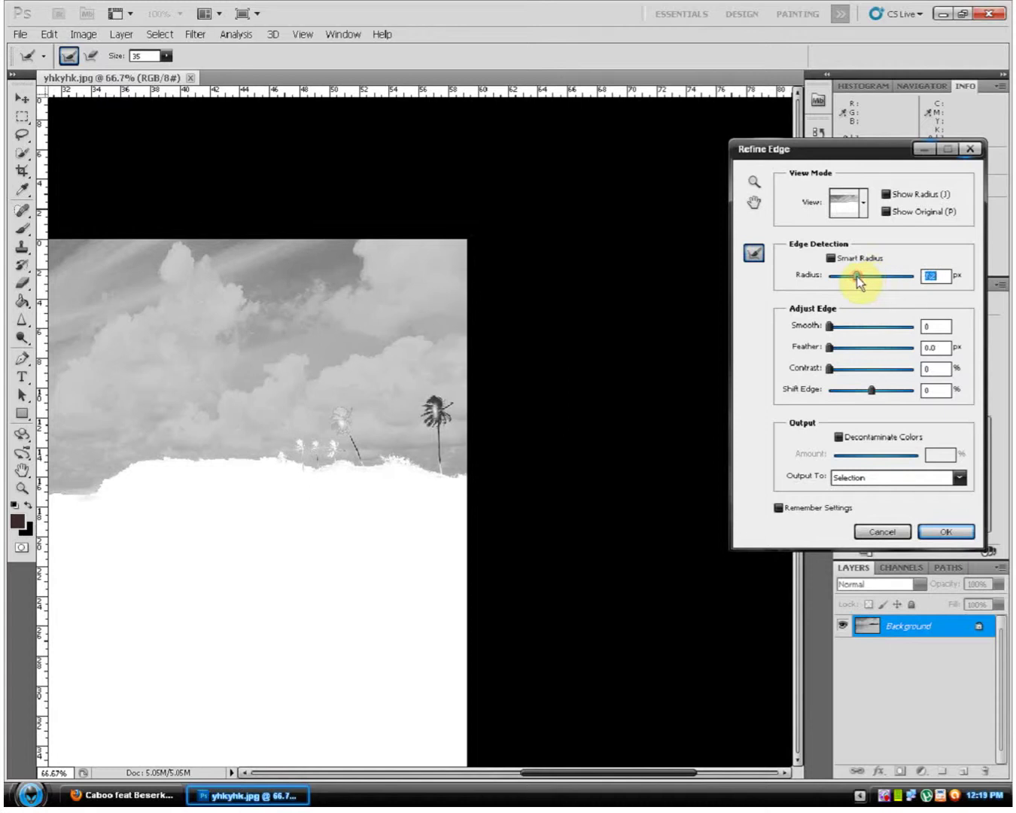
click(934, 531)
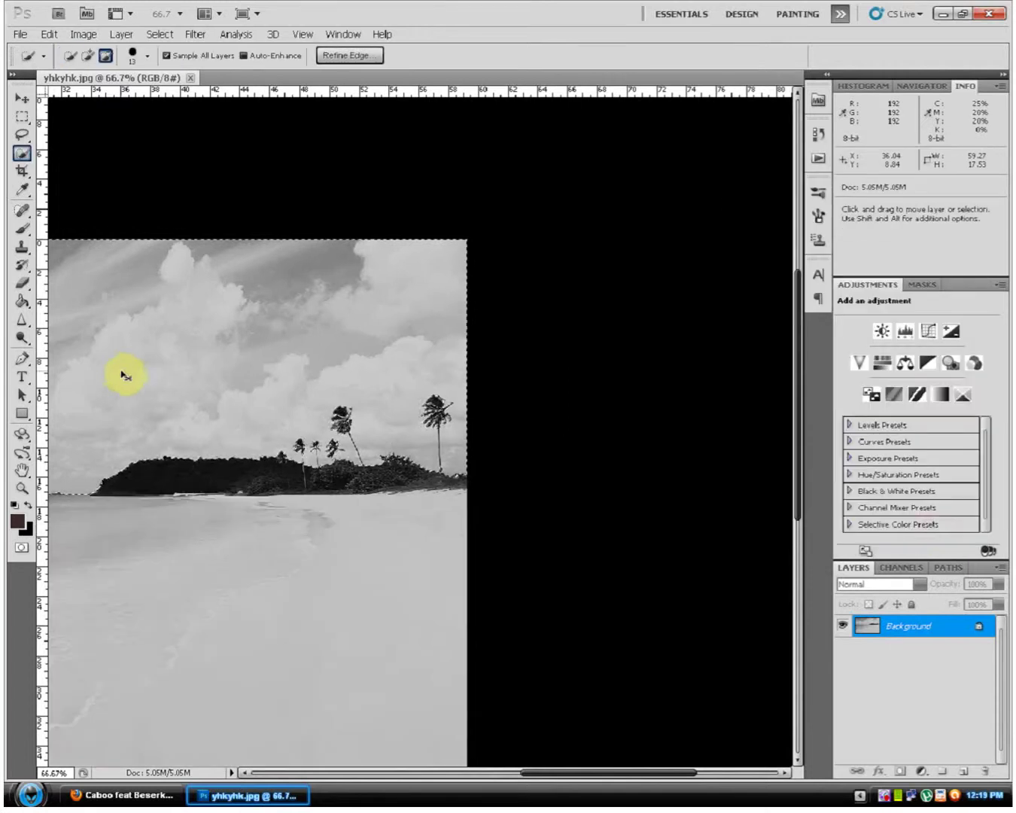
key(ctrl+minus)
key(ctrl+minus)
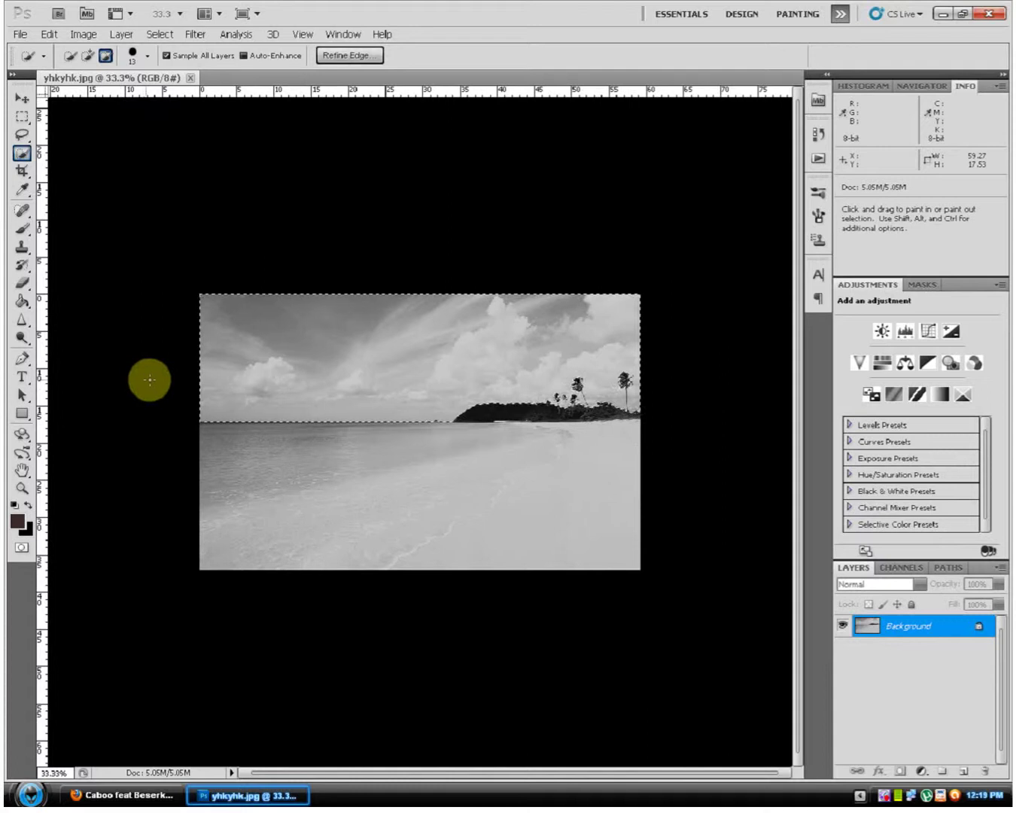
Raise the Blue channel curve in Curves to tint the selected sky blue.
click(82, 33)
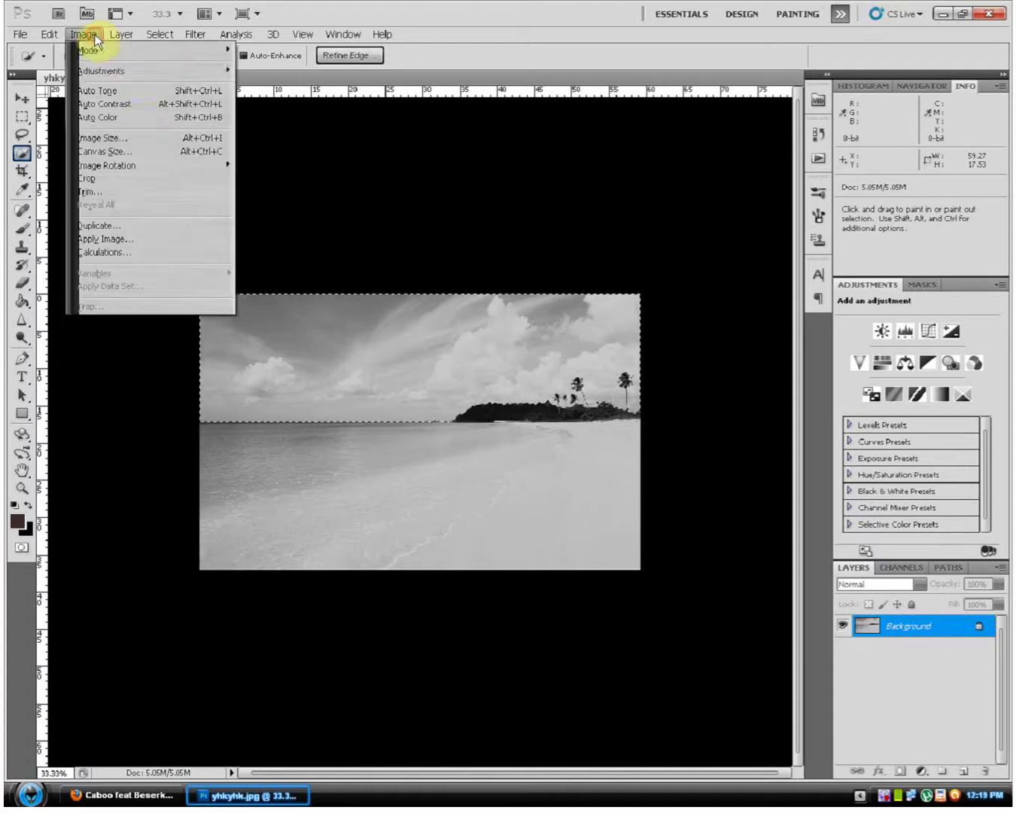
mouse_move(150, 70)
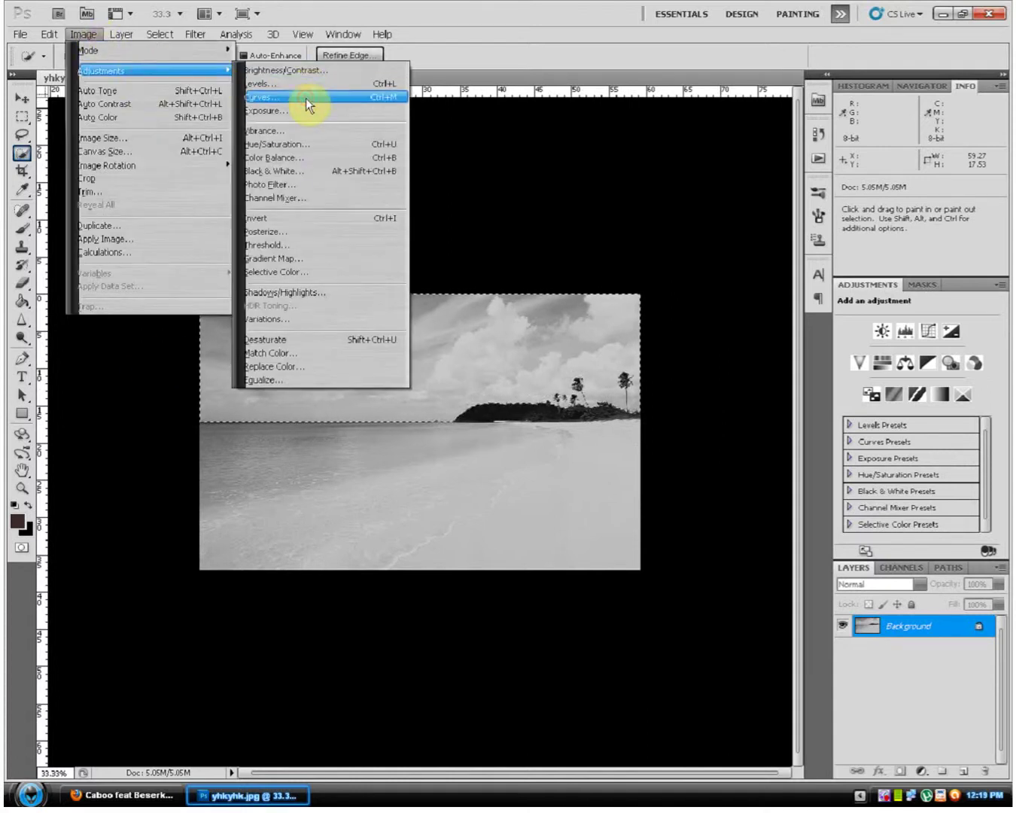
click(305, 98)
click(750, 239)
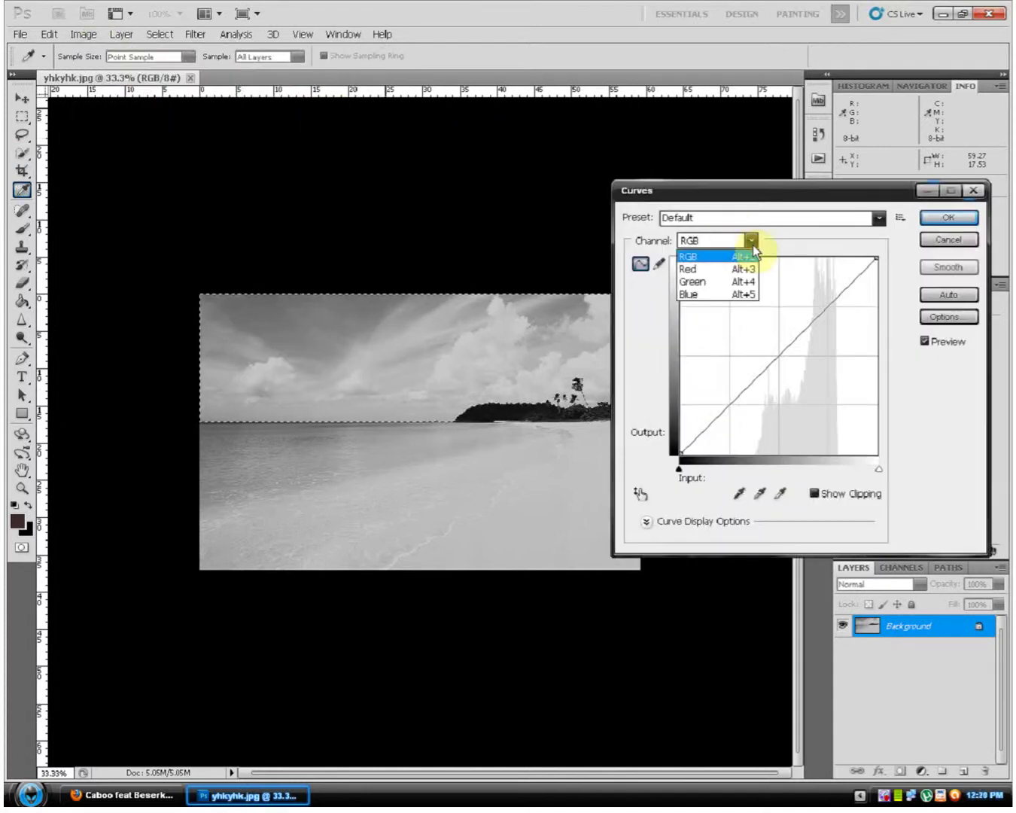
click(741, 295)
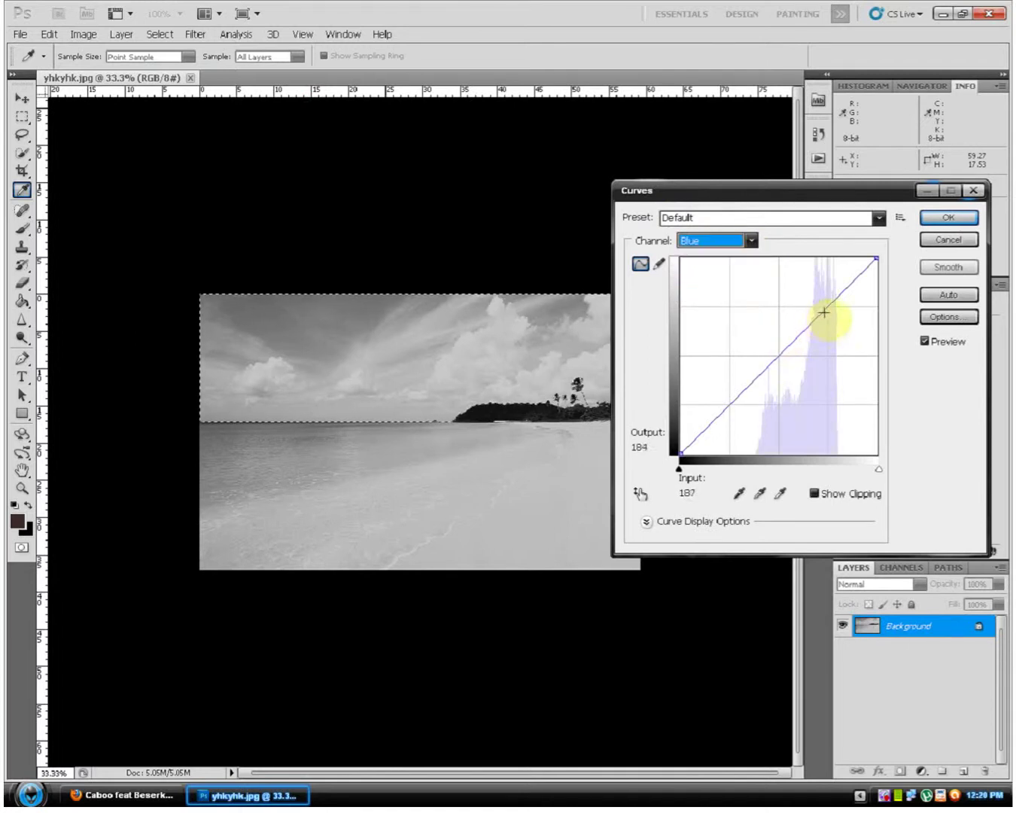
mouse_move(819, 310)
mouse_down()
mouse_move(765, 259)
mouse_move(719, 268)
mouse_move(759, 248)
mouse_move(763, 295)
mouse_move(729, 288)
mouse_up()
click(788, 271)
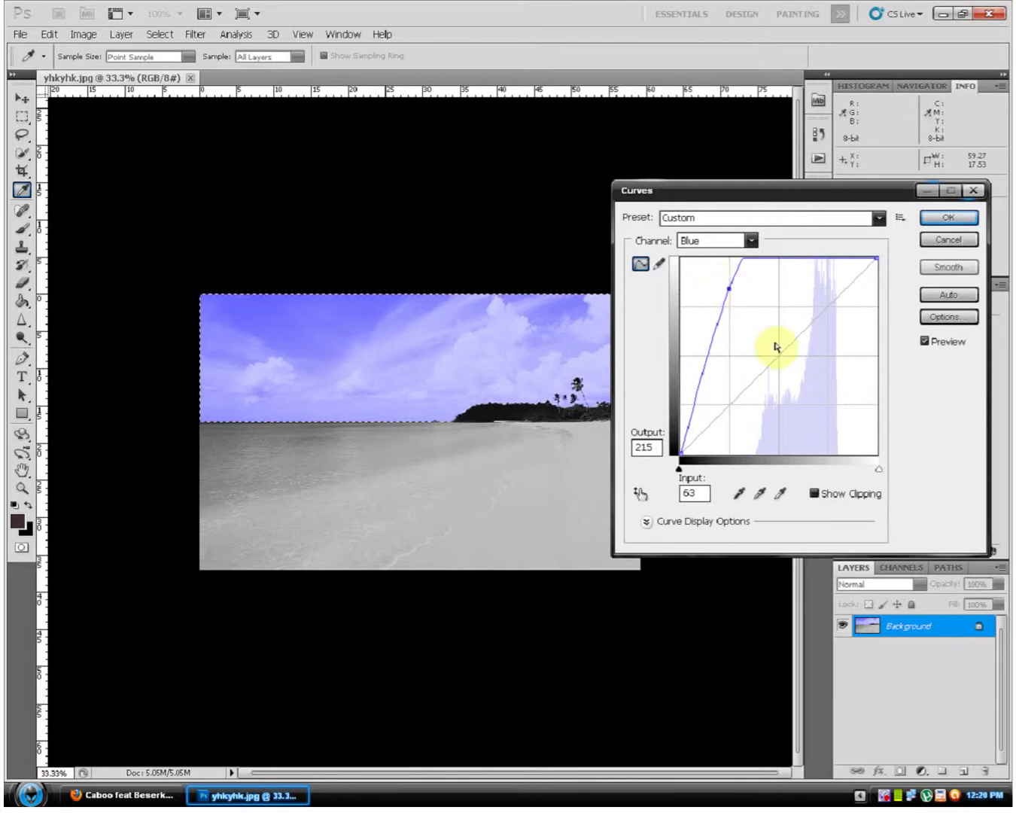
mouse_move(706, 364)
mouse_down()
mouse_move(715, 365)
mouse_move(695, 364)
mouse_up()
ctrl+click(716, 365)
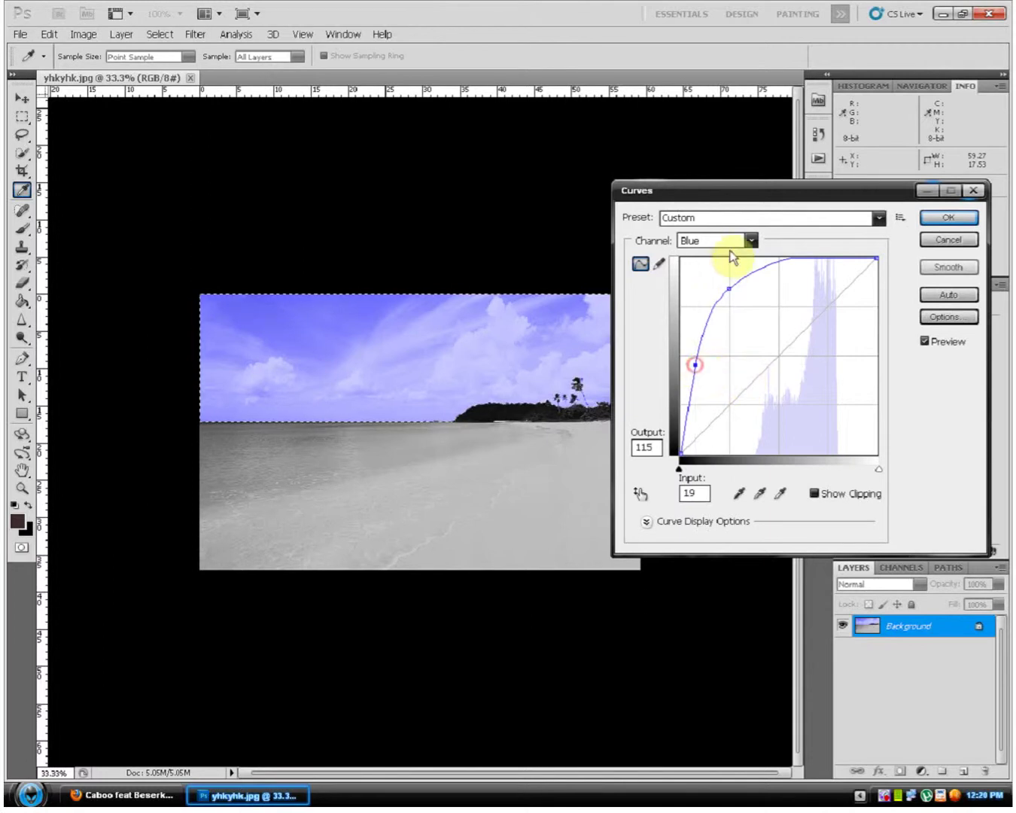
Bend the combined RGB curve to deepen the sky's tone and apply Curves.
click(744, 241)
click(721, 256)
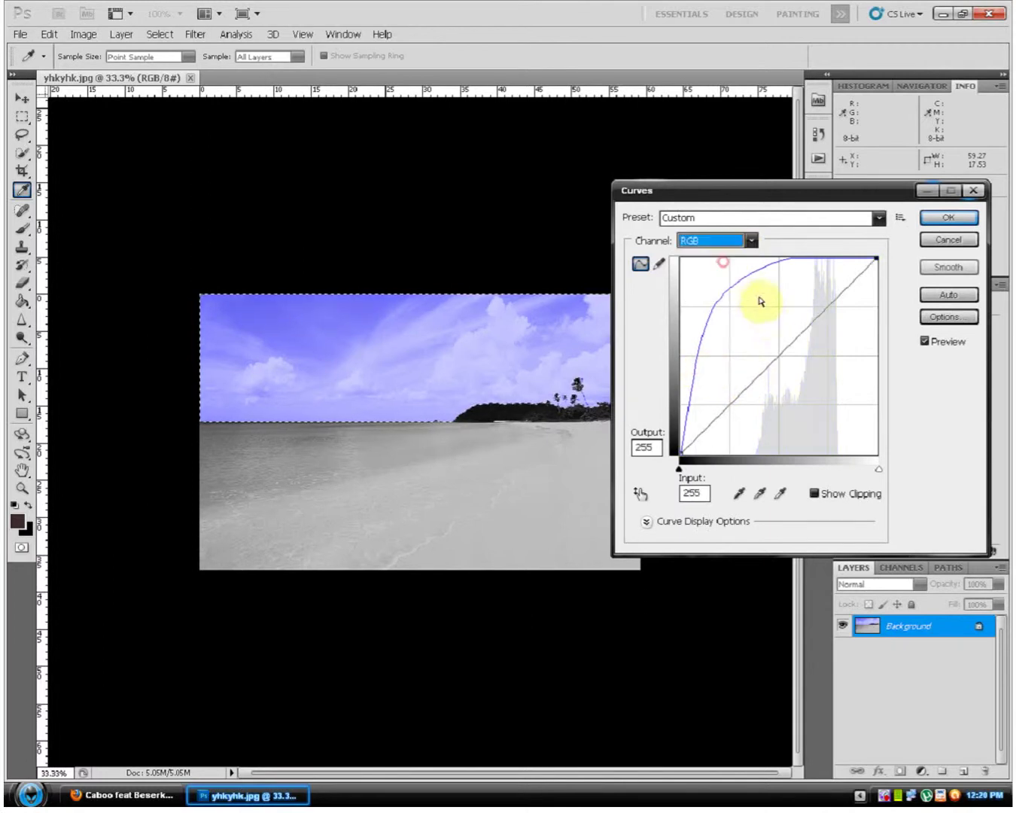
mouse_move(778, 354)
mouse_down()
mouse_move(757, 347)
mouse_move(753, 328)
mouse_move(788, 363)
mouse_move(790, 376)
mouse_move(767, 392)
mouse_move(774, 405)
mouse_move(812, 370)
mouse_move(800, 355)
mouse_move(812, 362)
mouse_up()
click(948, 217)
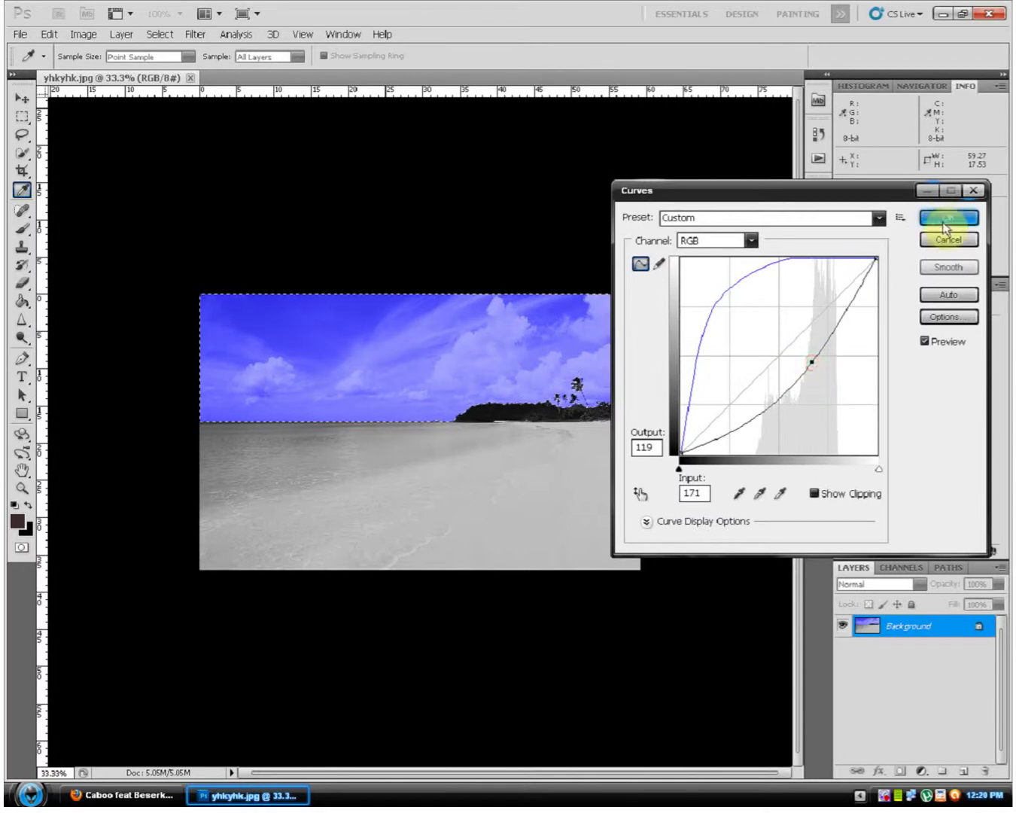
Deselect the sky, brush-select the sea and sand below the horizon, and refine its edge.
key(w)
right_click(545, 427)
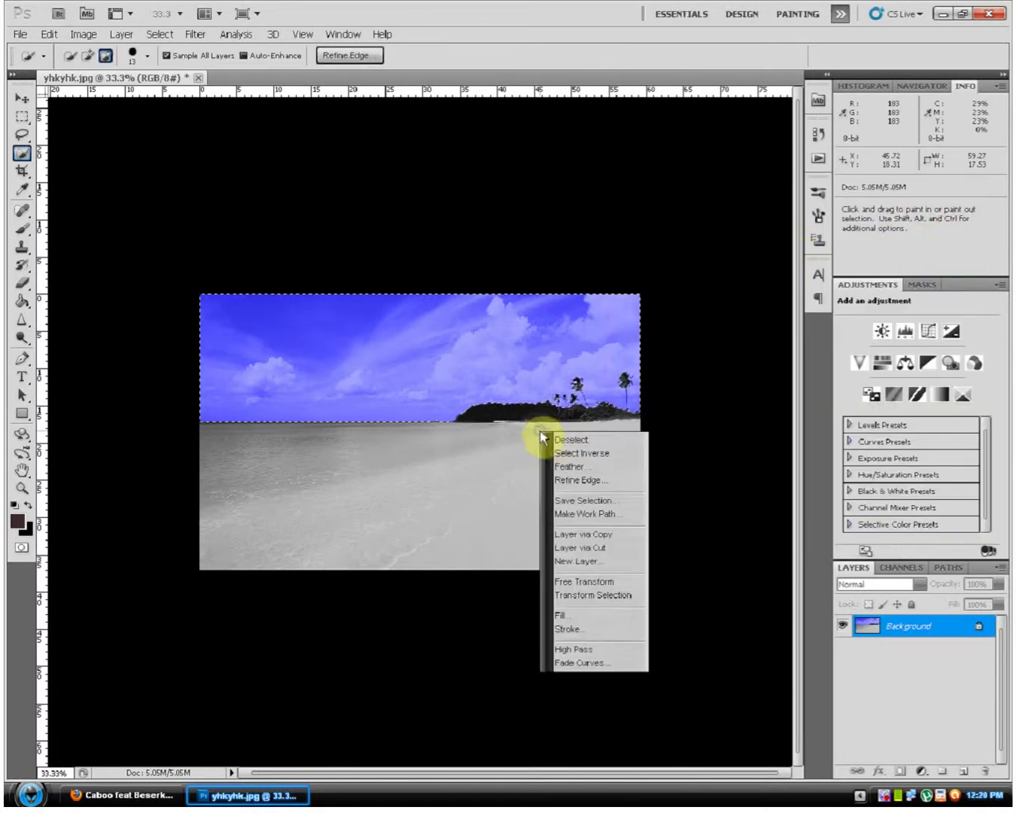
click(552, 437)
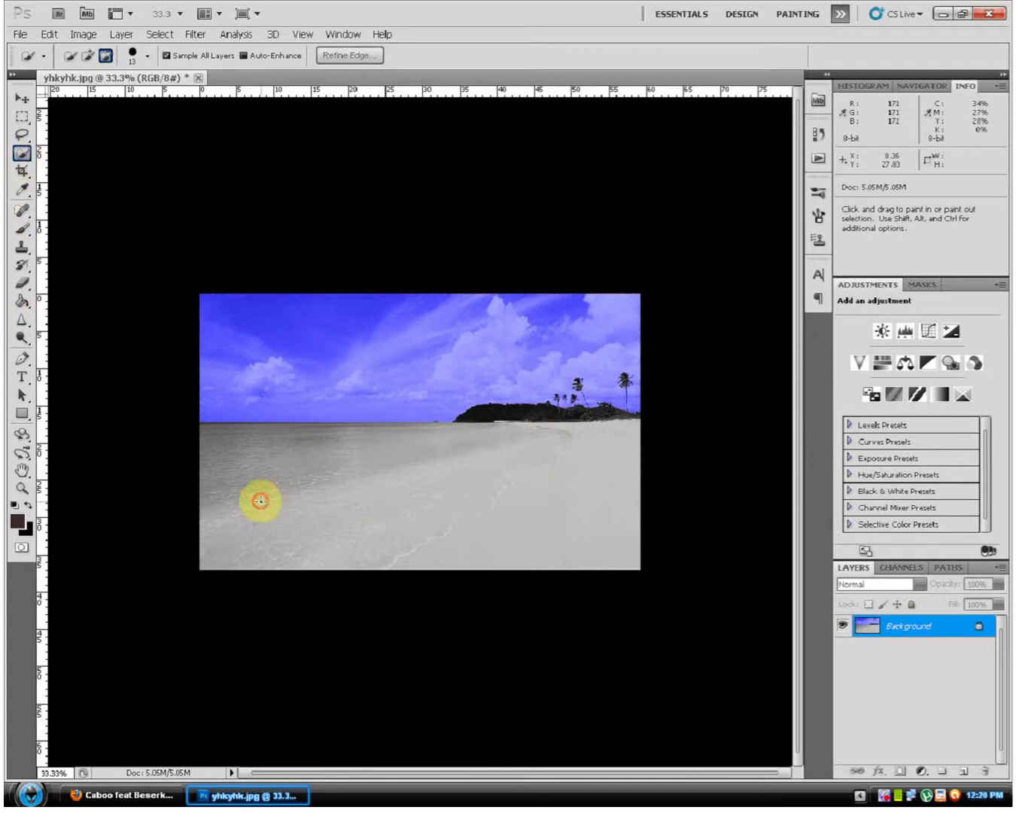
drag(414, 505, 342, 526)
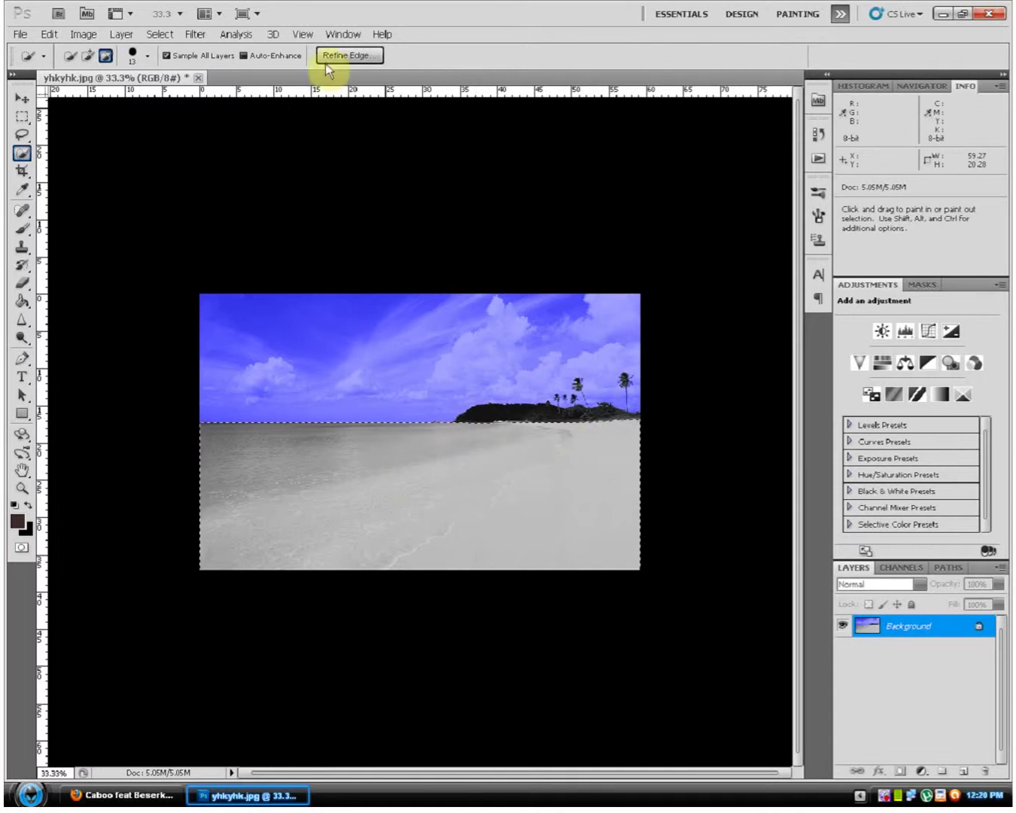
click(349, 54)
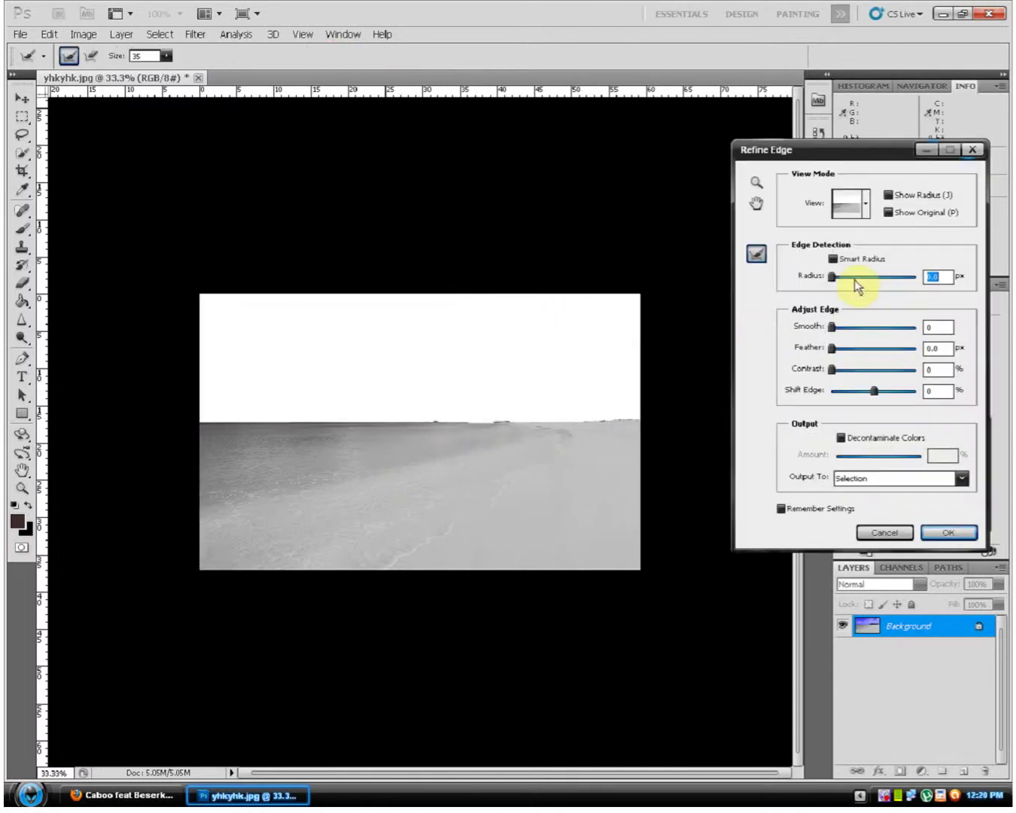
click(937, 536)
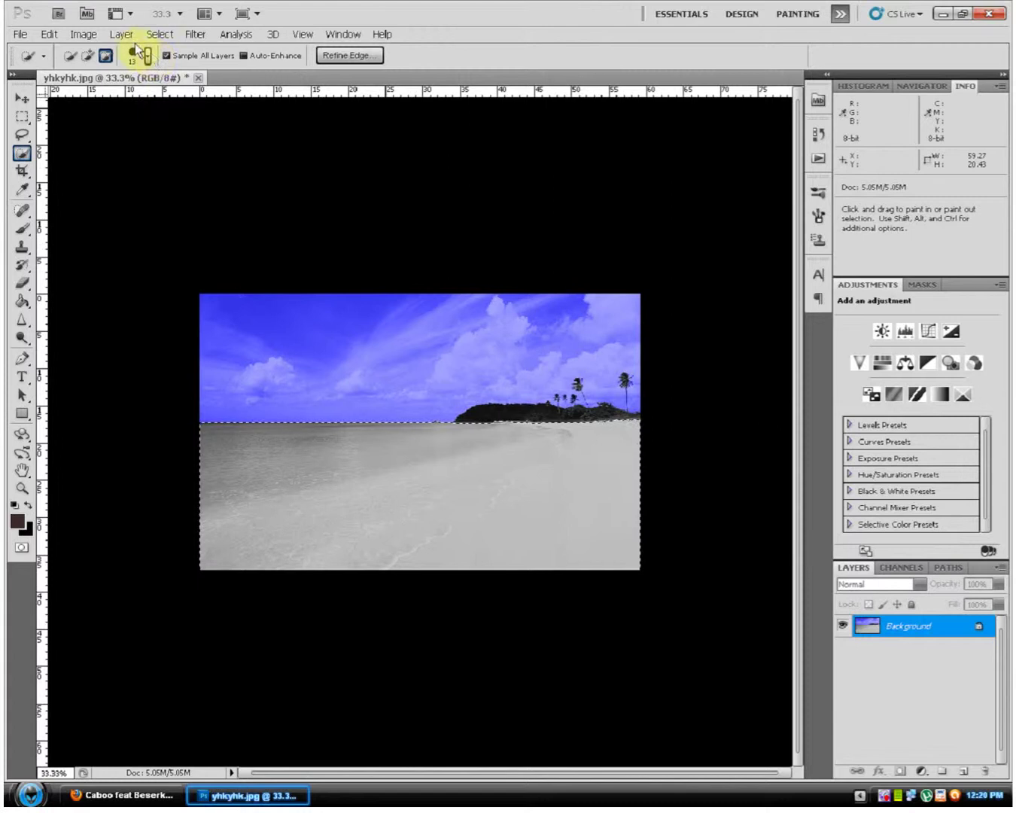
Apply Color Balance of −70 cyan and +90 blue to the sea and sand.
click(76, 37)
mouse_move(102, 71)
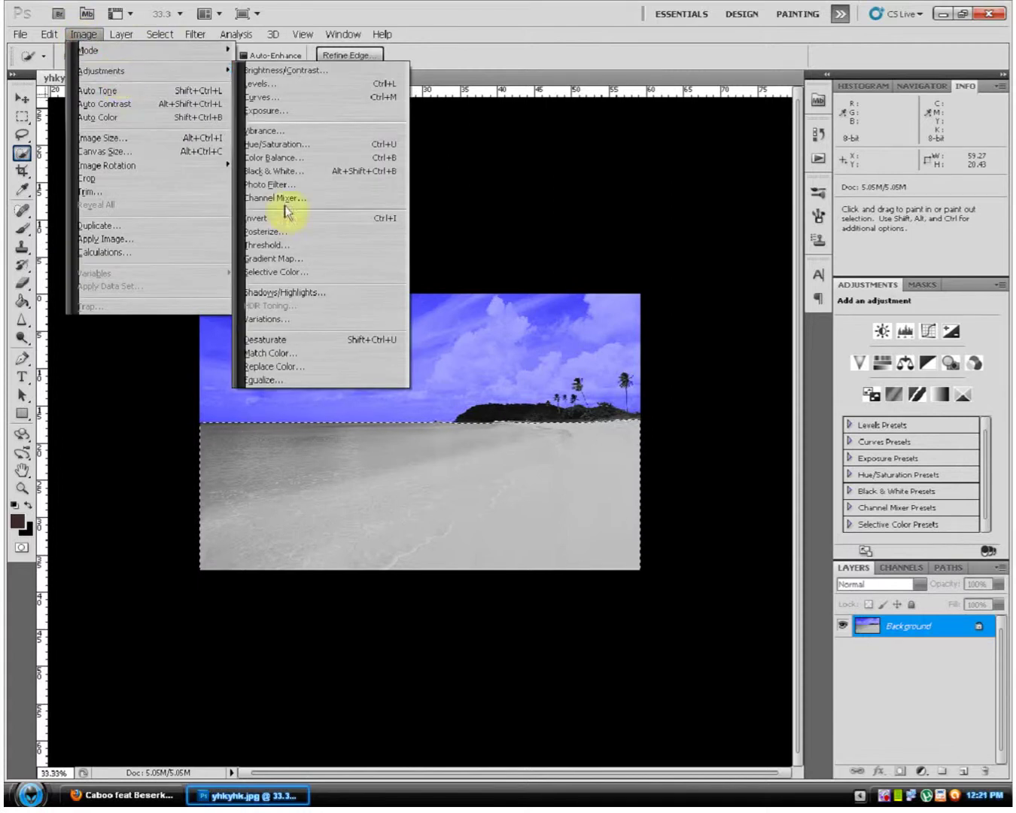
click(272, 131)
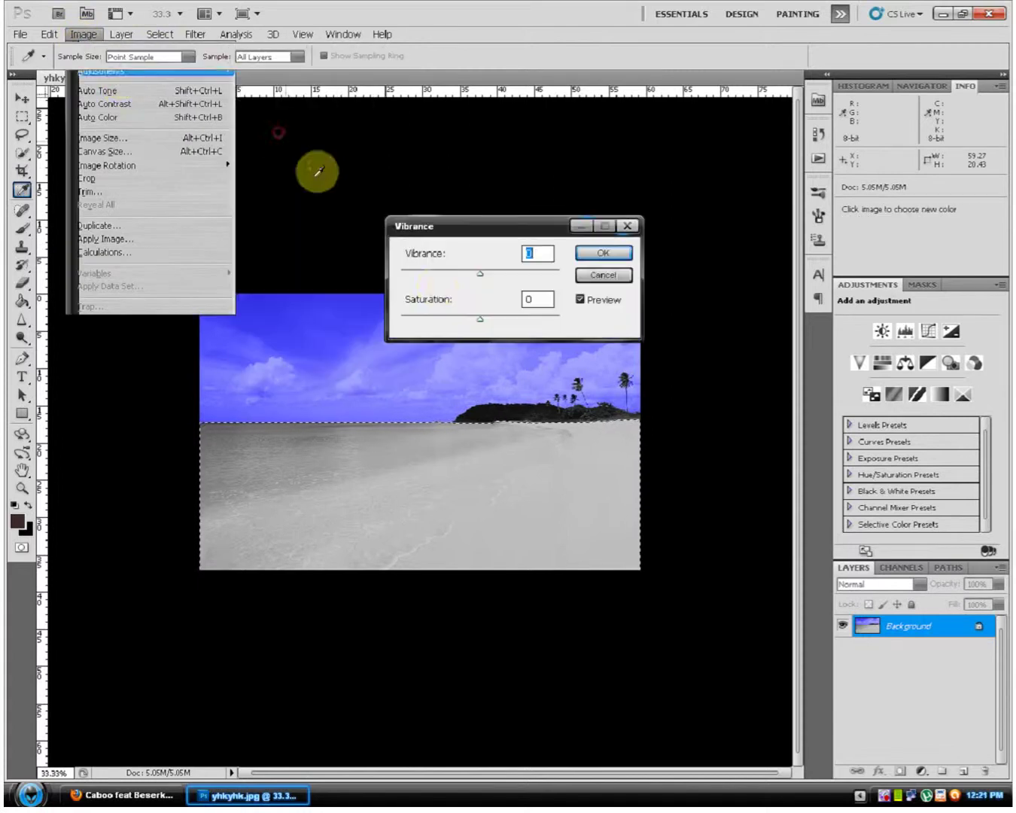
click(578, 275)
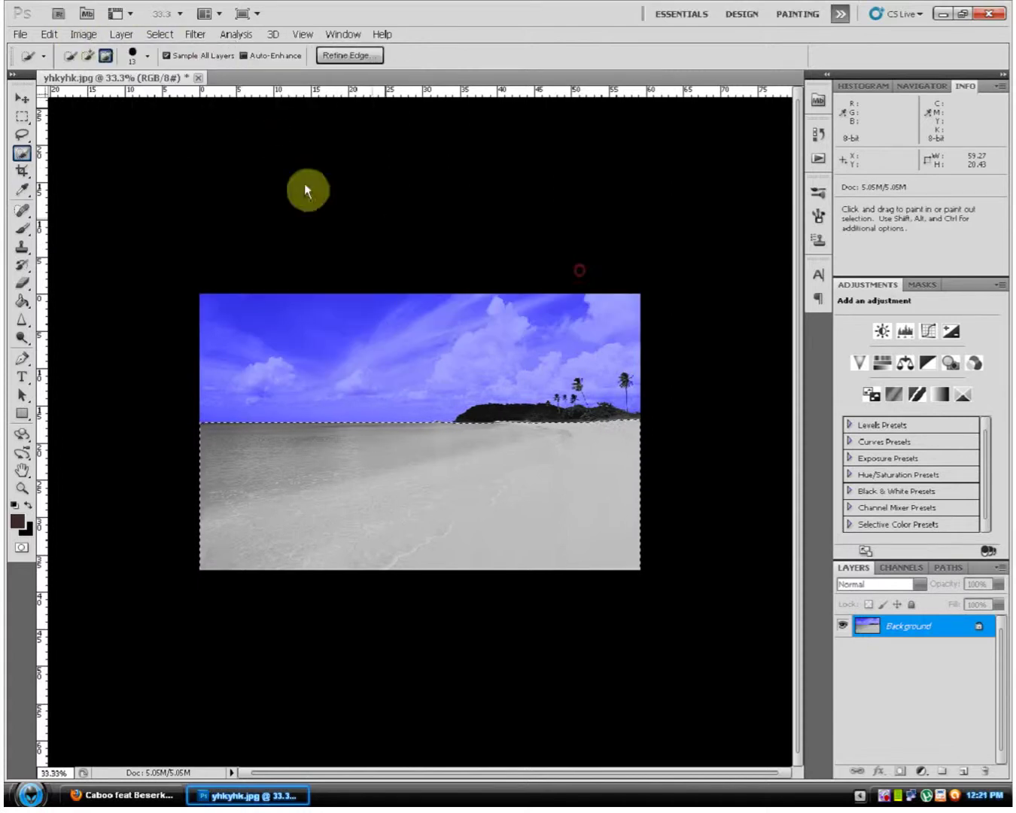
click(82, 35)
mouse_move(102, 70)
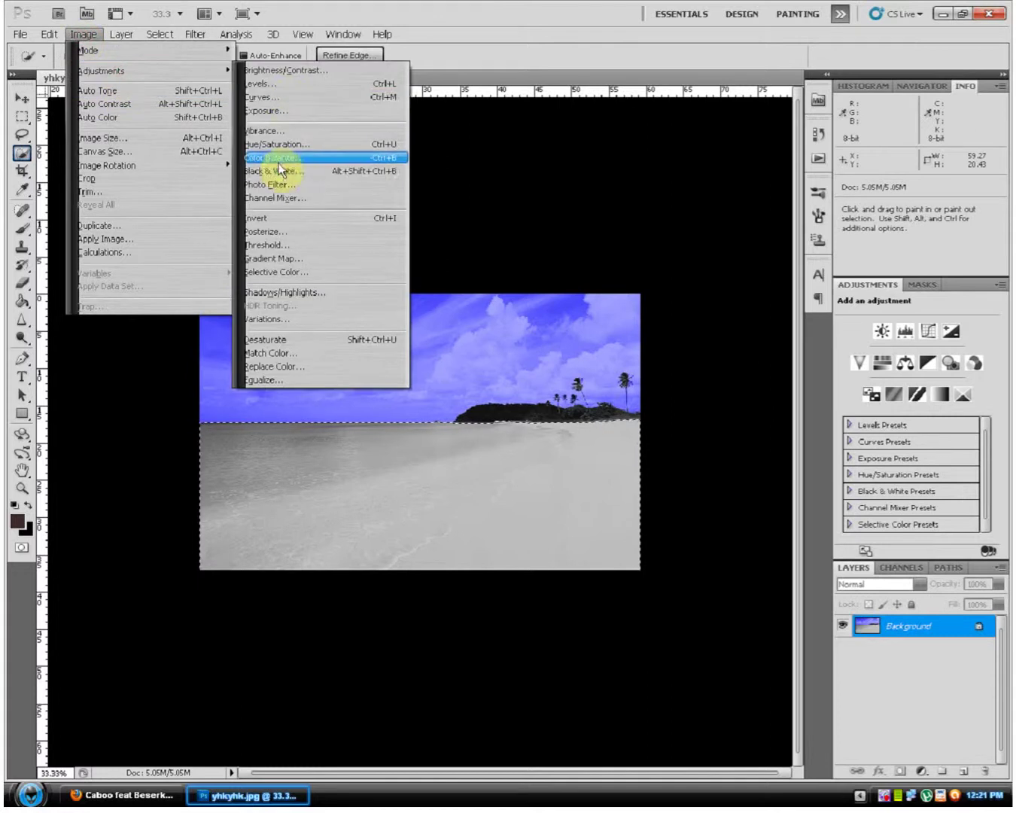
click(279, 166)
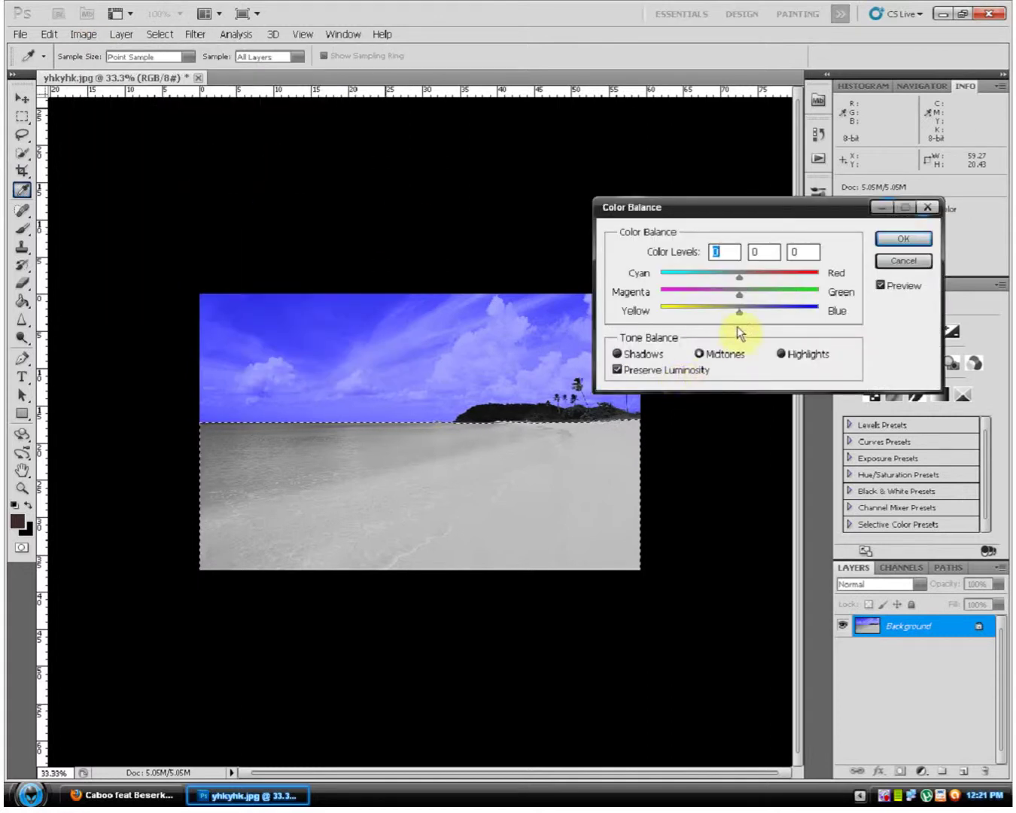
drag(738, 313, 810, 313)
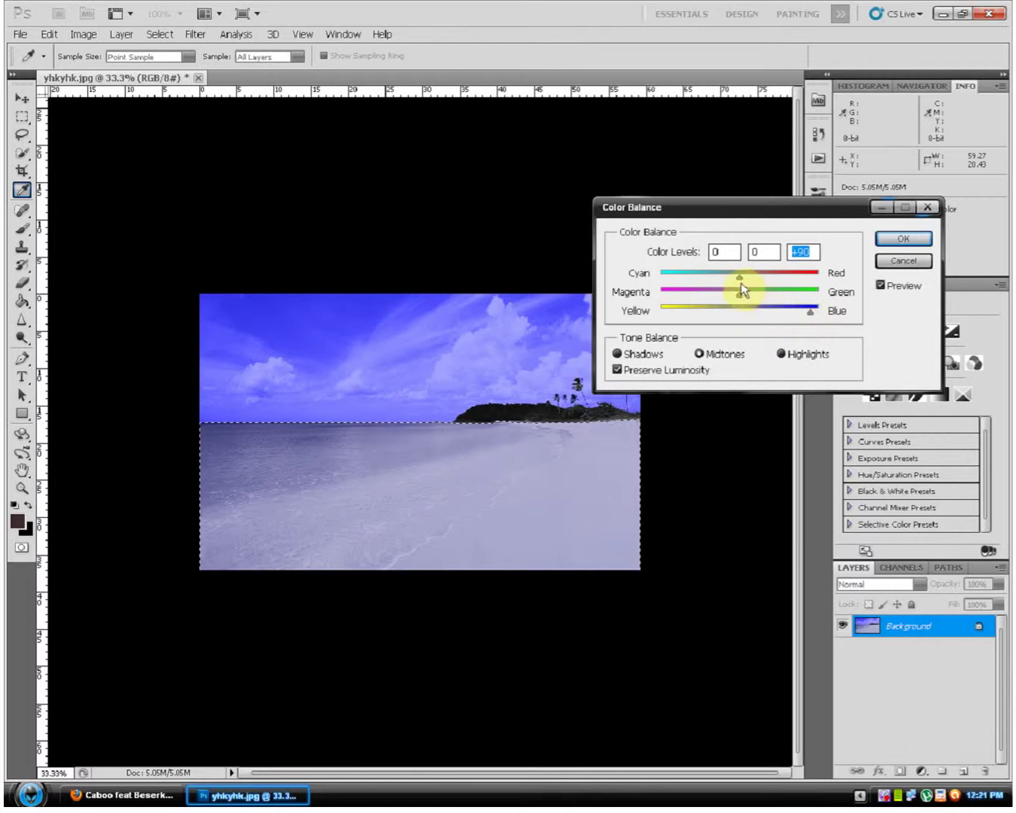
drag(718, 277, 689, 279)
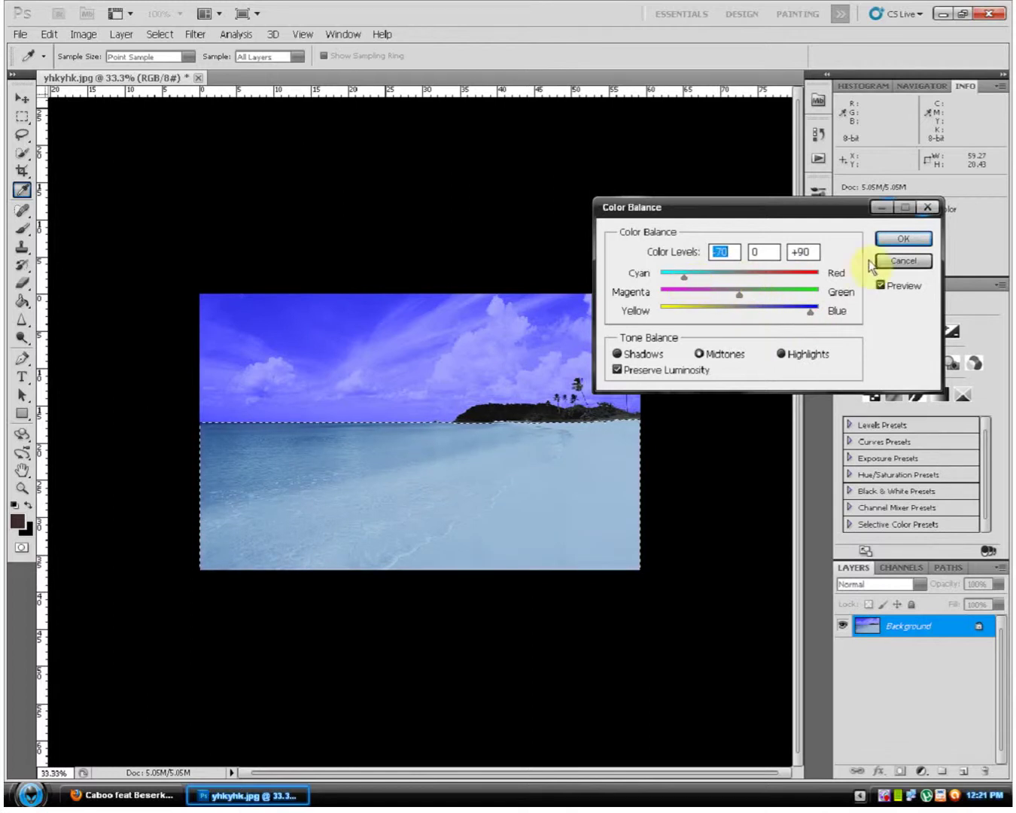
click(890, 246)
Clear the sea-and-sand selection, try a new selection below the horizon, and discard it.
key(w)
right_click(384, 344)
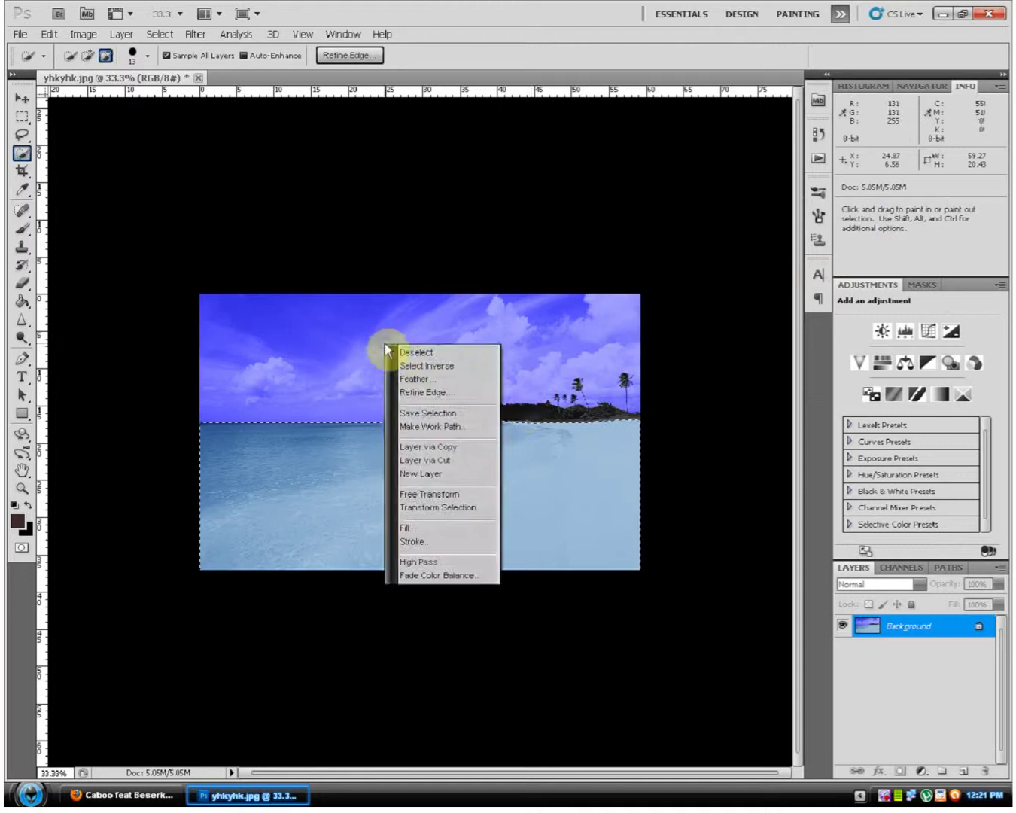
click(406, 353)
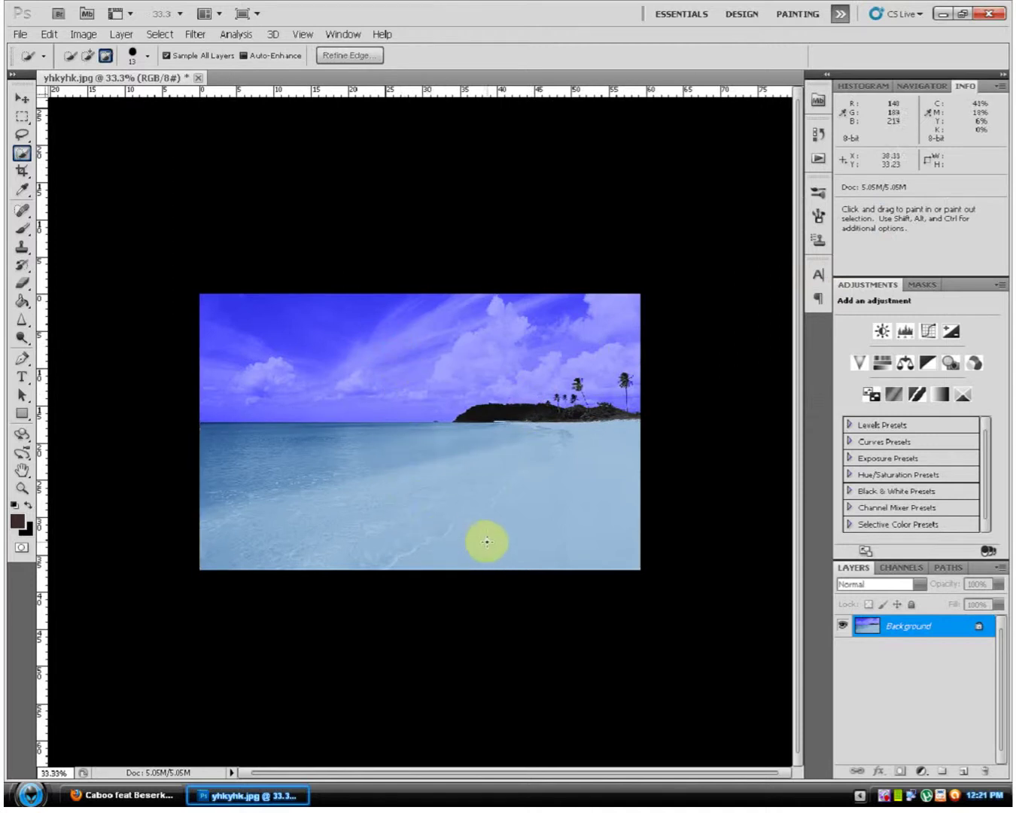
click(535, 524)
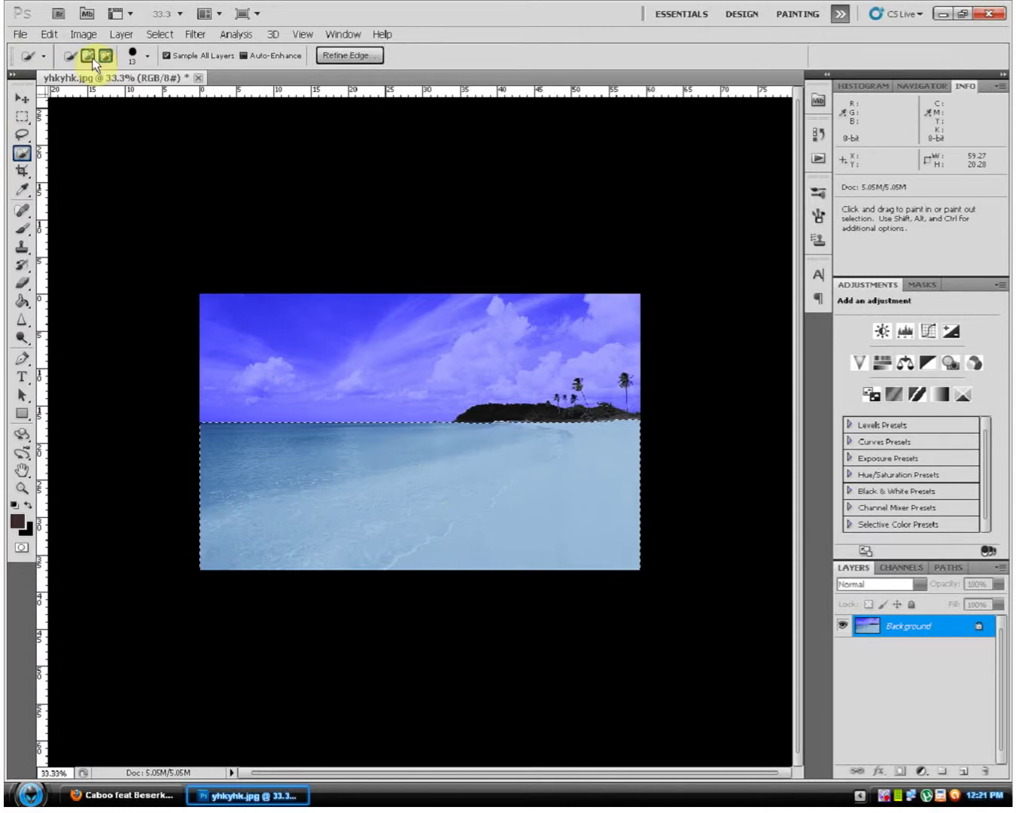
right_click(316, 331)
click(335, 339)
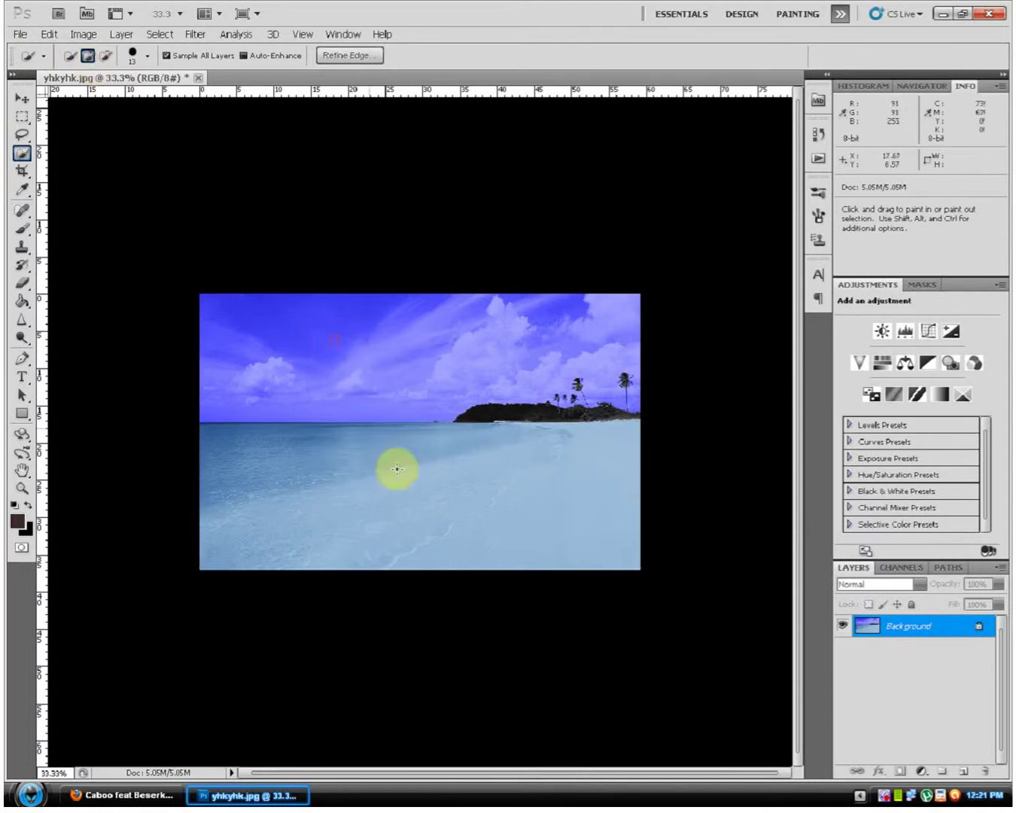
Select the sand area using a smaller Quick Selection brush.
click(132, 64)
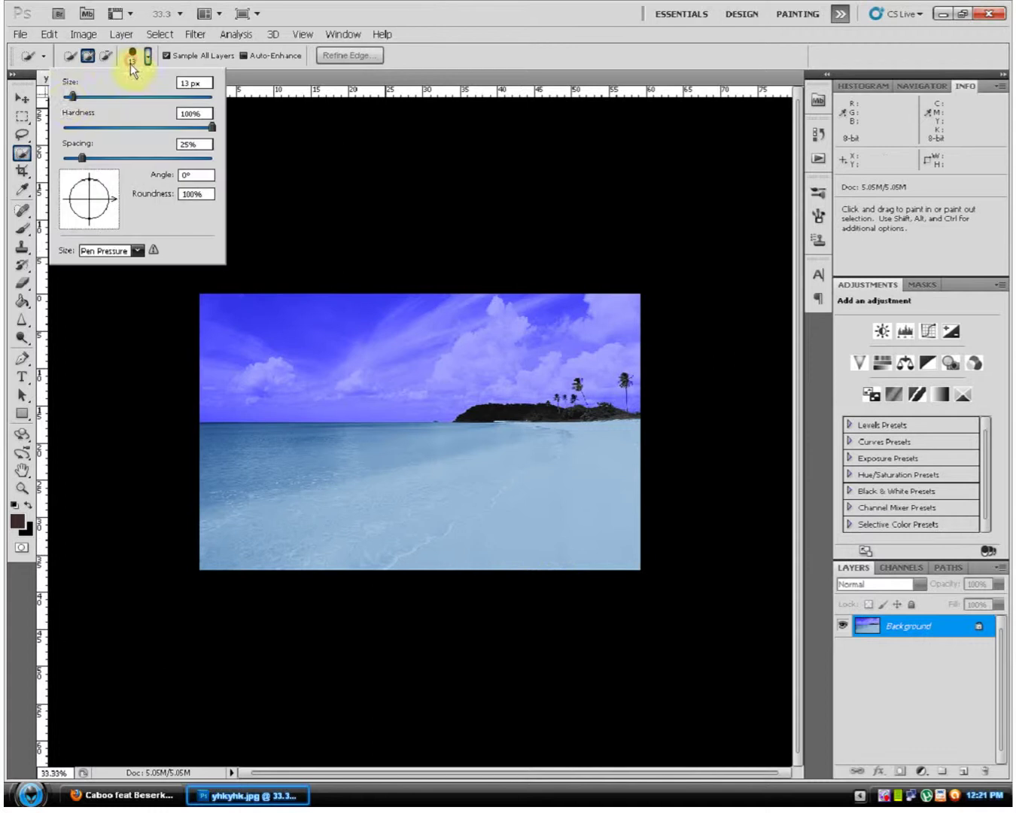
click(583, 492)
drag(580, 493, 581, 535)
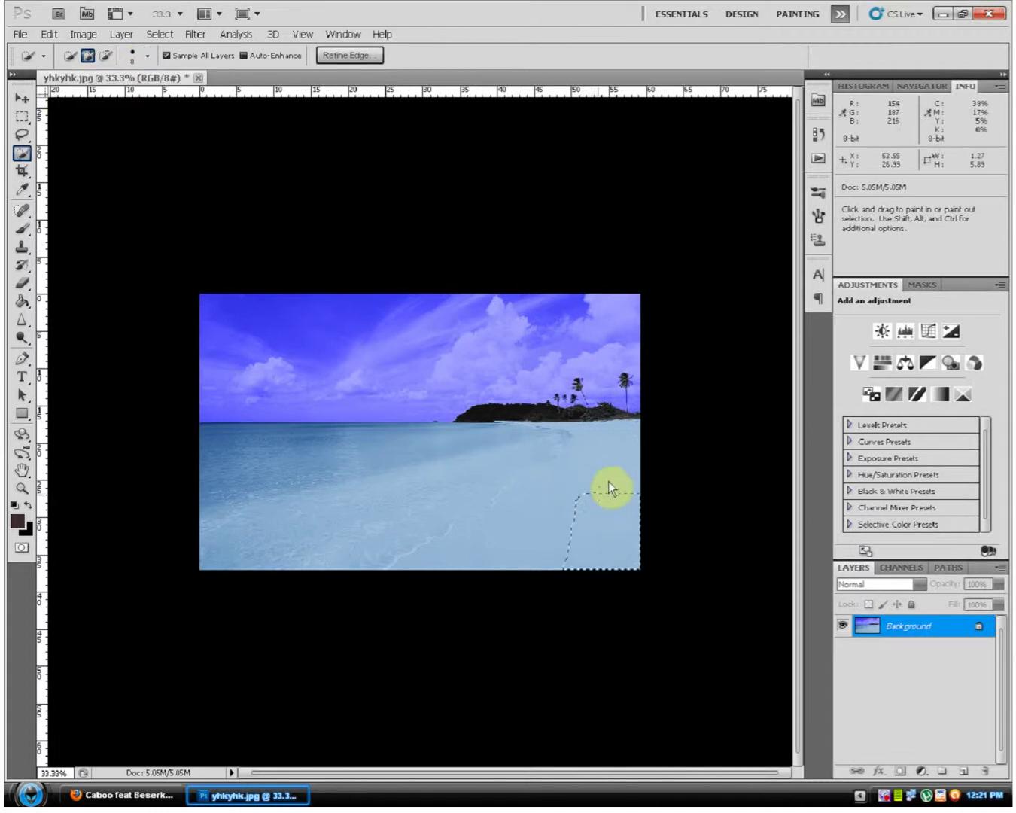
drag(607, 449, 596, 443)
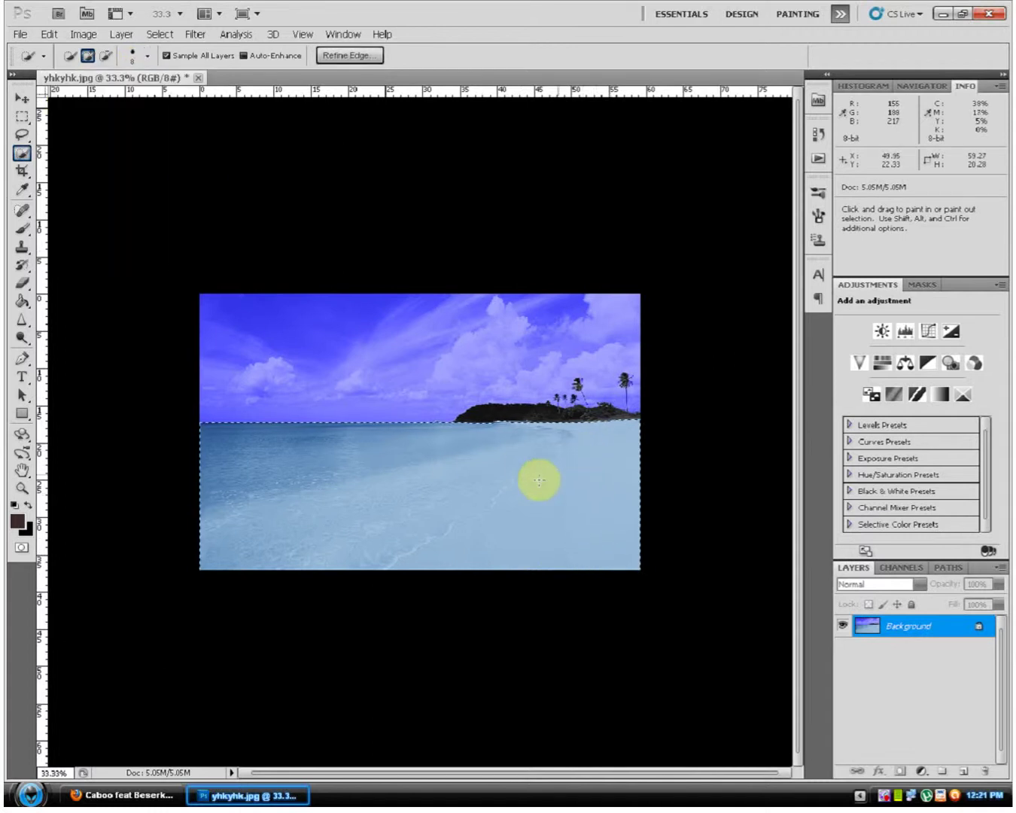
Subtract the water along the shoreline from the selection and refine its edge.
click(106, 56)
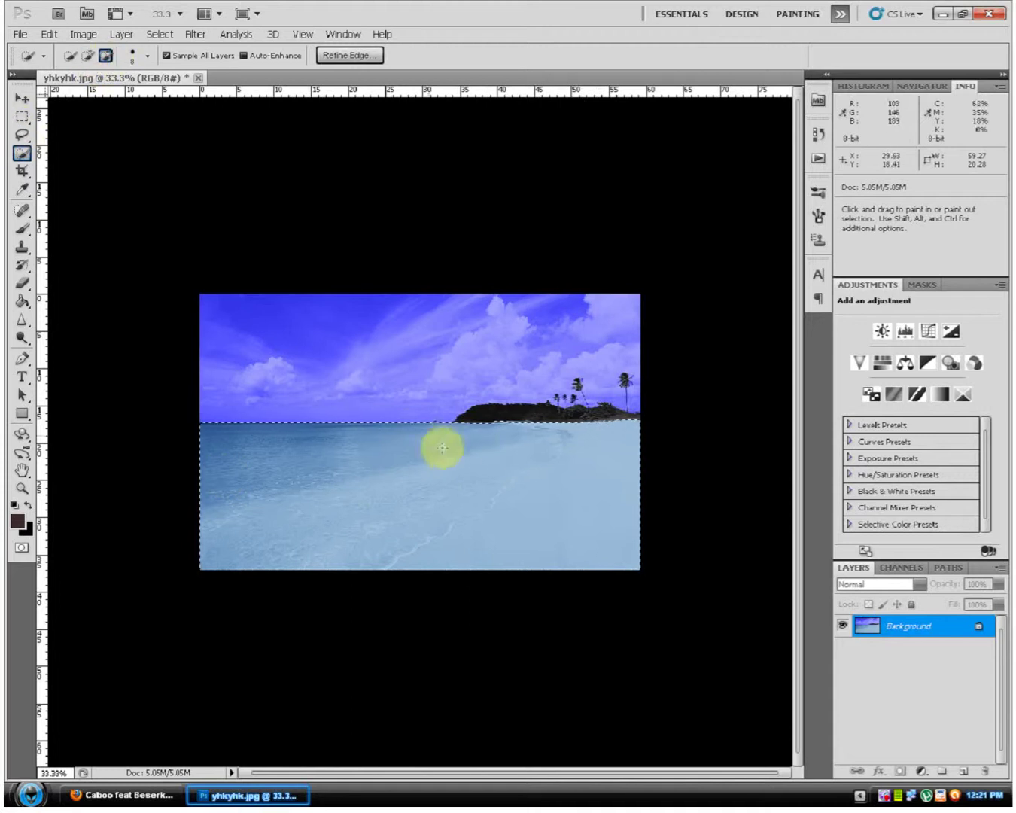
mouse_move(438, 445)
mouse_down()
mouse_move(444, 438)
mouse_move(333, 481)
mouse_up()
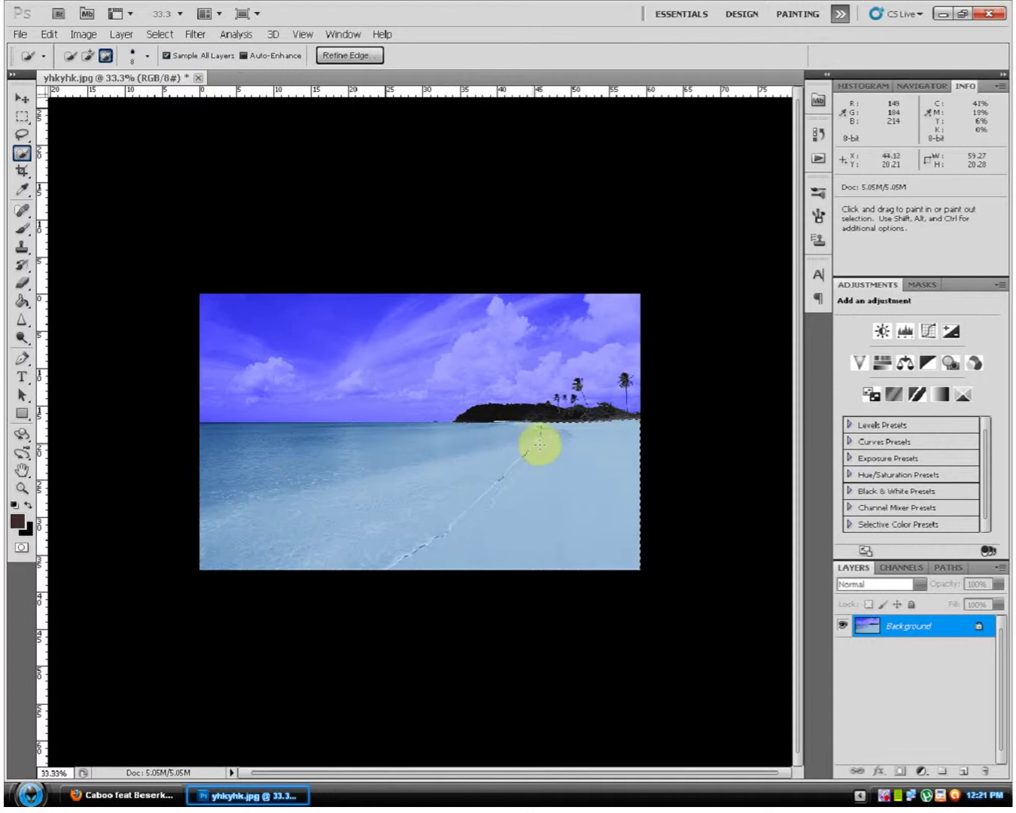
mouse_move(535, 444)
mouse_down()
mouse_move(545, 454)
mouse_move(566, 434)
mouse_up()
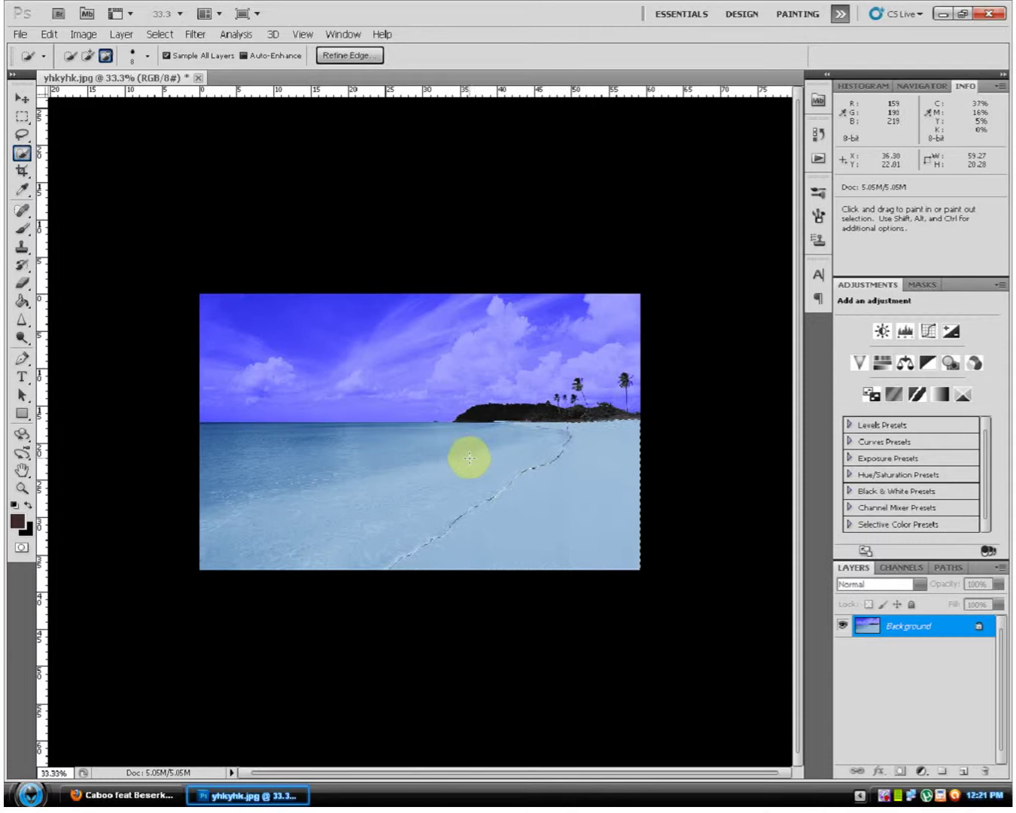
click(344, 55)
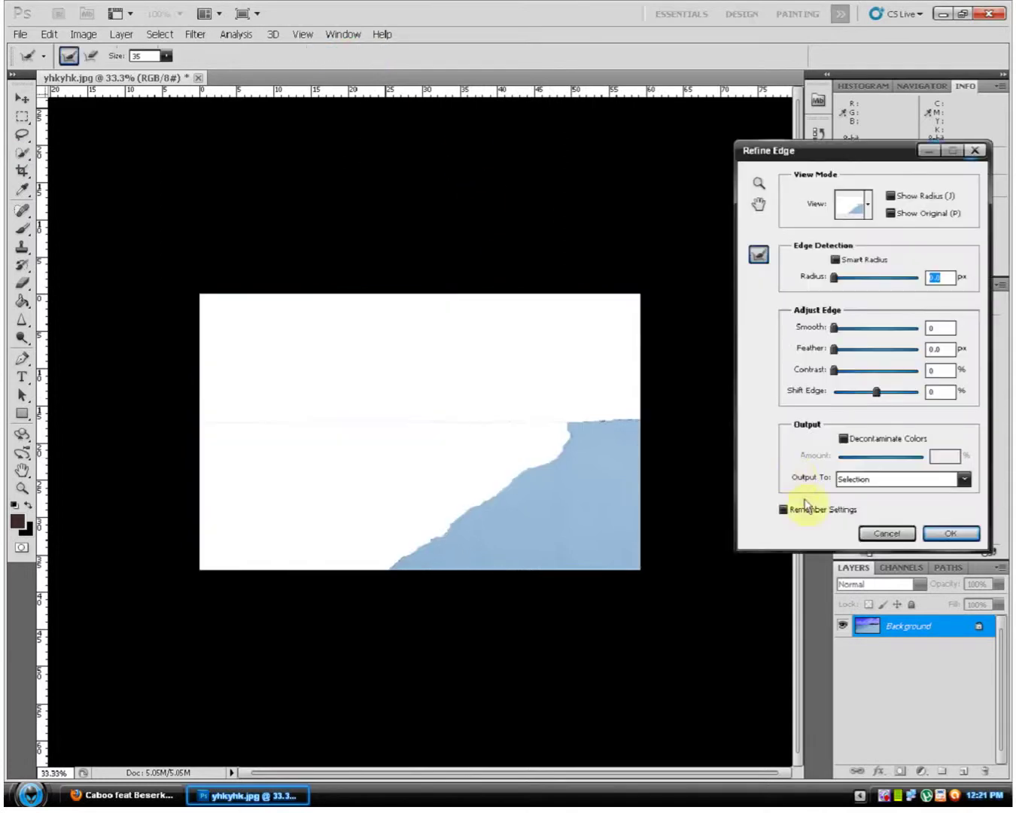
click(952, 533)
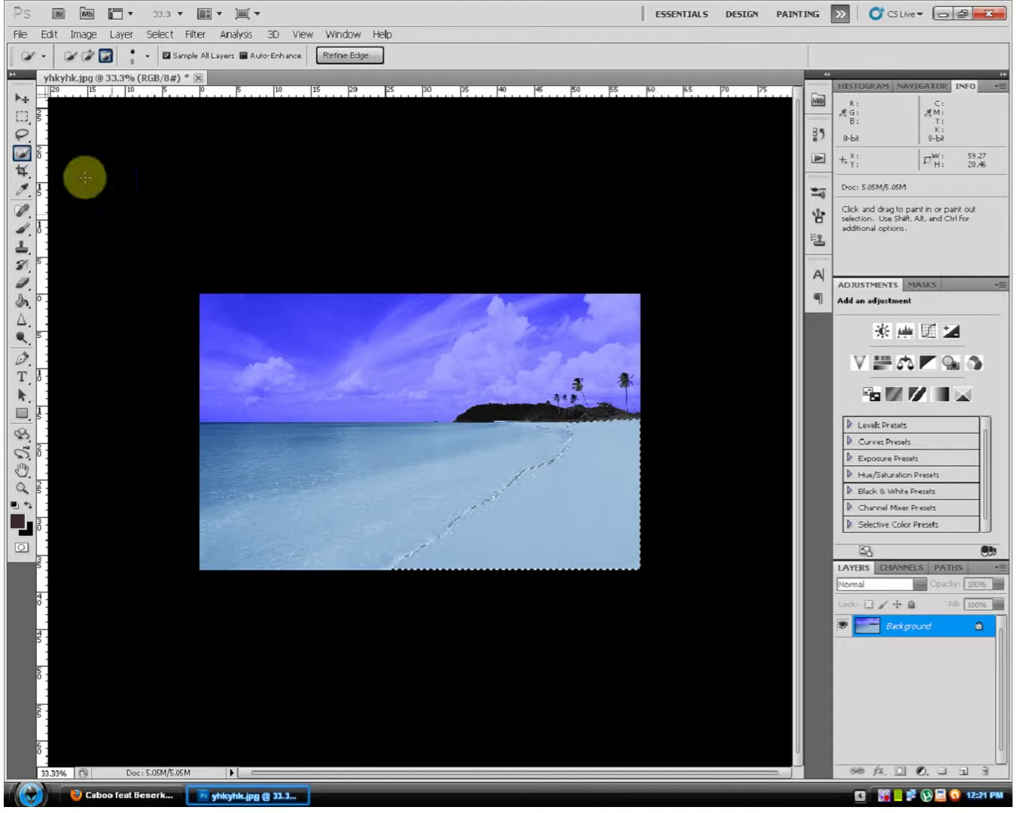
Raise the Green and Red channel curves in Curves to warm the selected sand.
click(89, 34)
mouse_move(102, 71)
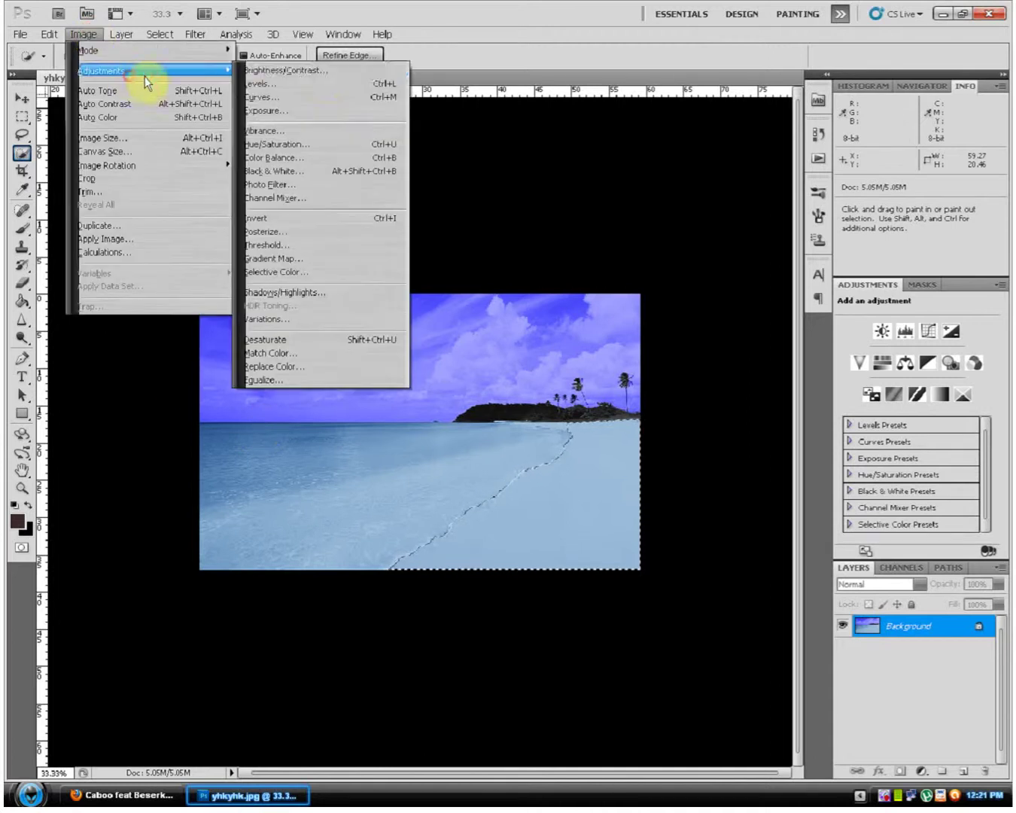
click(328, 95)
click(742, 241)
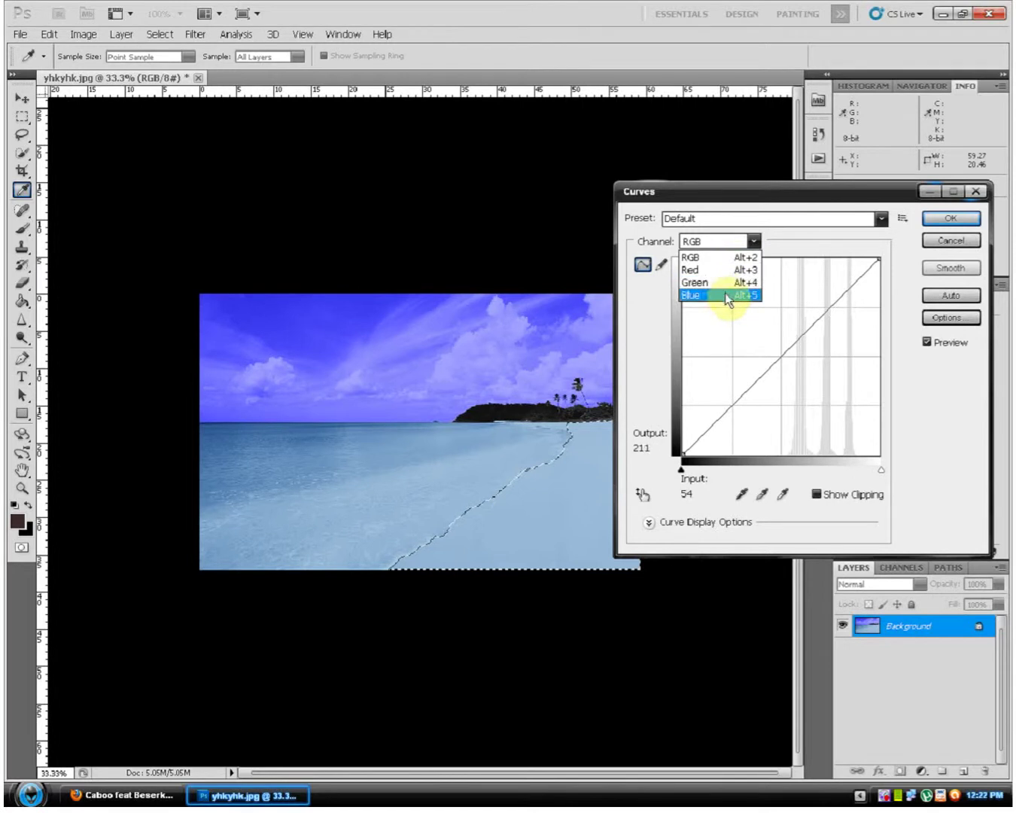
click(721, 283)
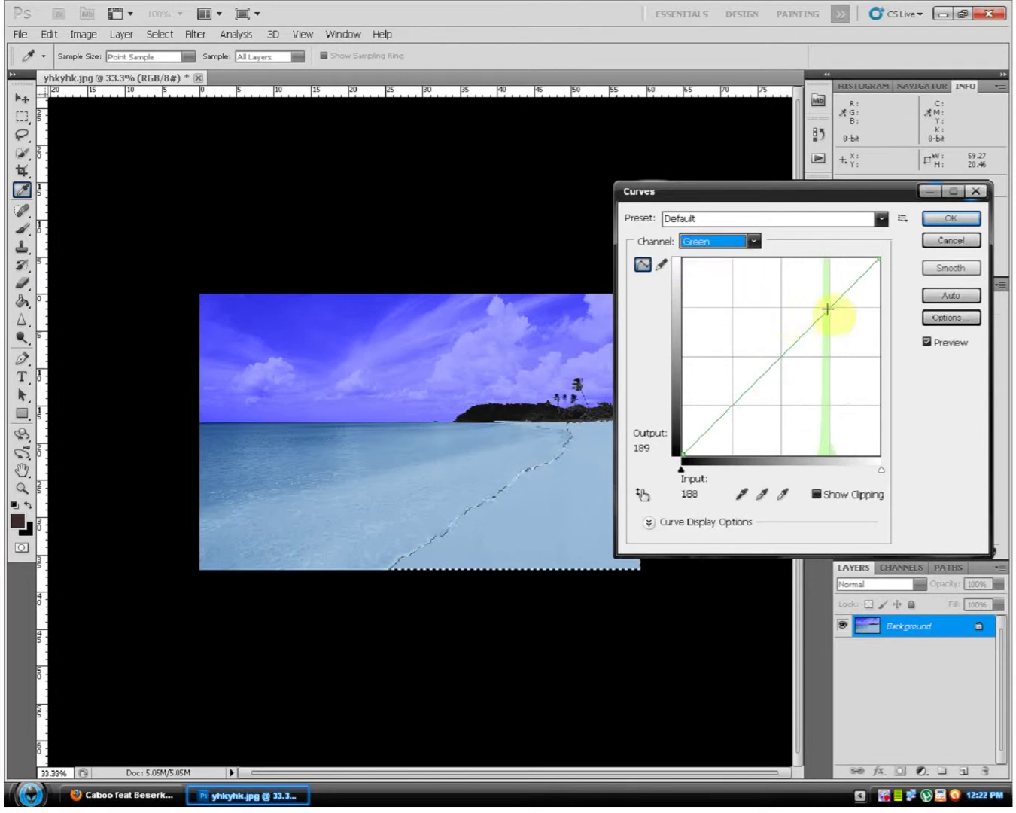
drag(827, 309, 827, 275)
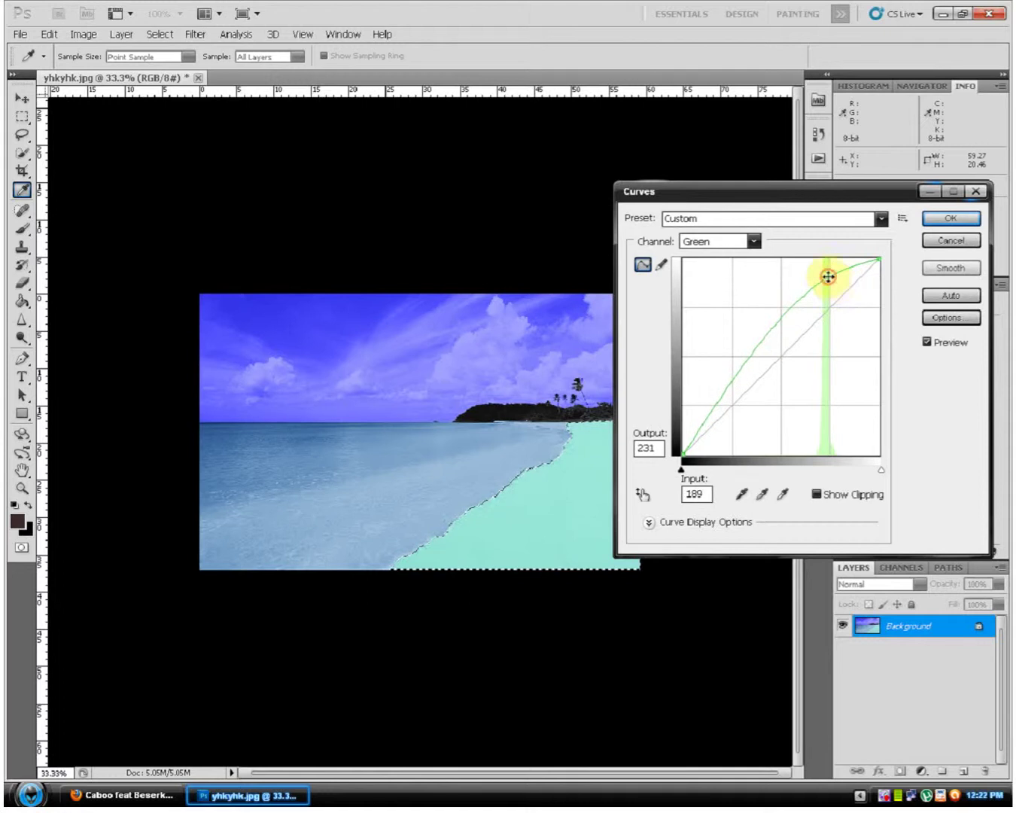
click(749, 240)
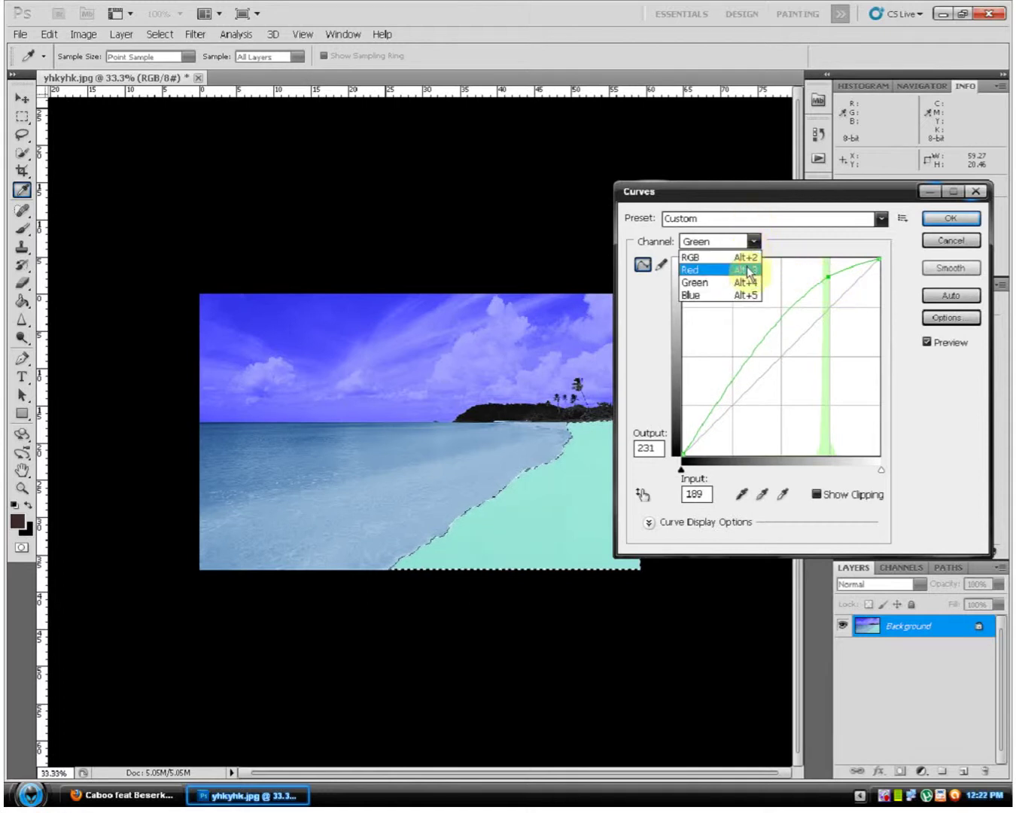
click(748, 272)
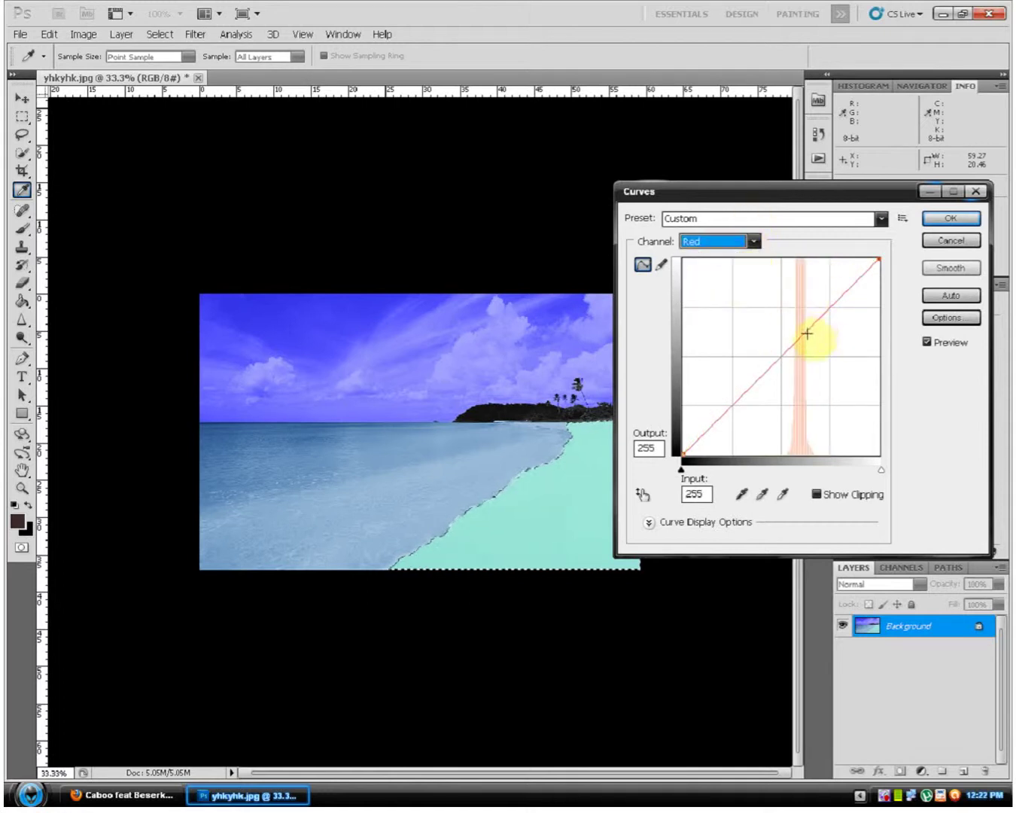
mouse_move(807, 333)
mouse_down()
mouse_move(792, 274)
mouse_move(806, 296)
mouse_move(732, 324)
mouse_move(770, 324)
mouse_move(783, 306)
mouse_move(775, 290)
mouse_move(784, 297)
mouse_up()
Confirm the Curves change, then apply a Color Balance of +39 blue to the sand.
click(946, 220)
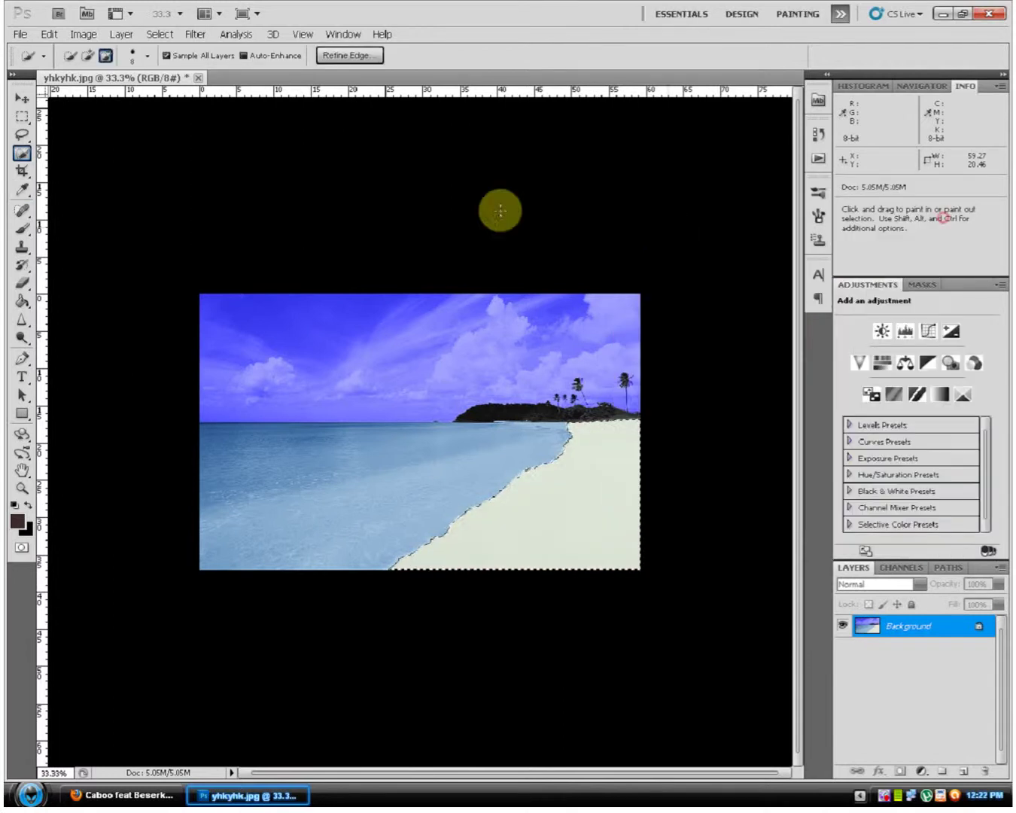
click(83, 36)
mouse_move(150, 70)
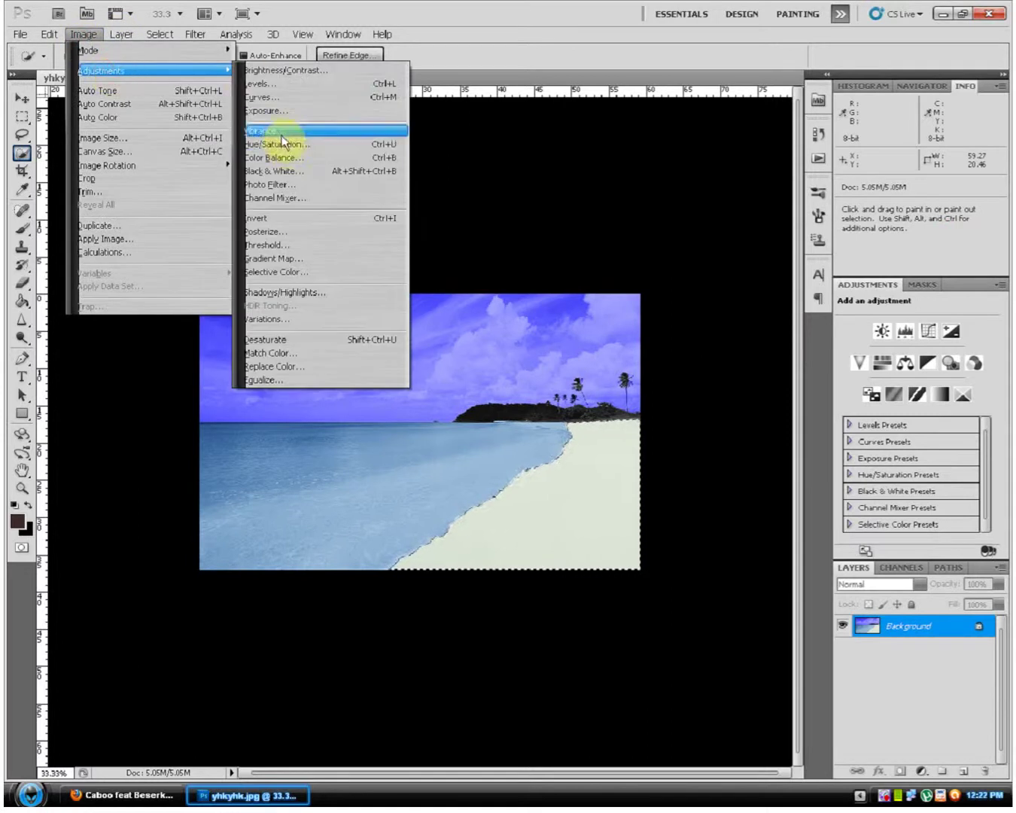
click(315, 157)
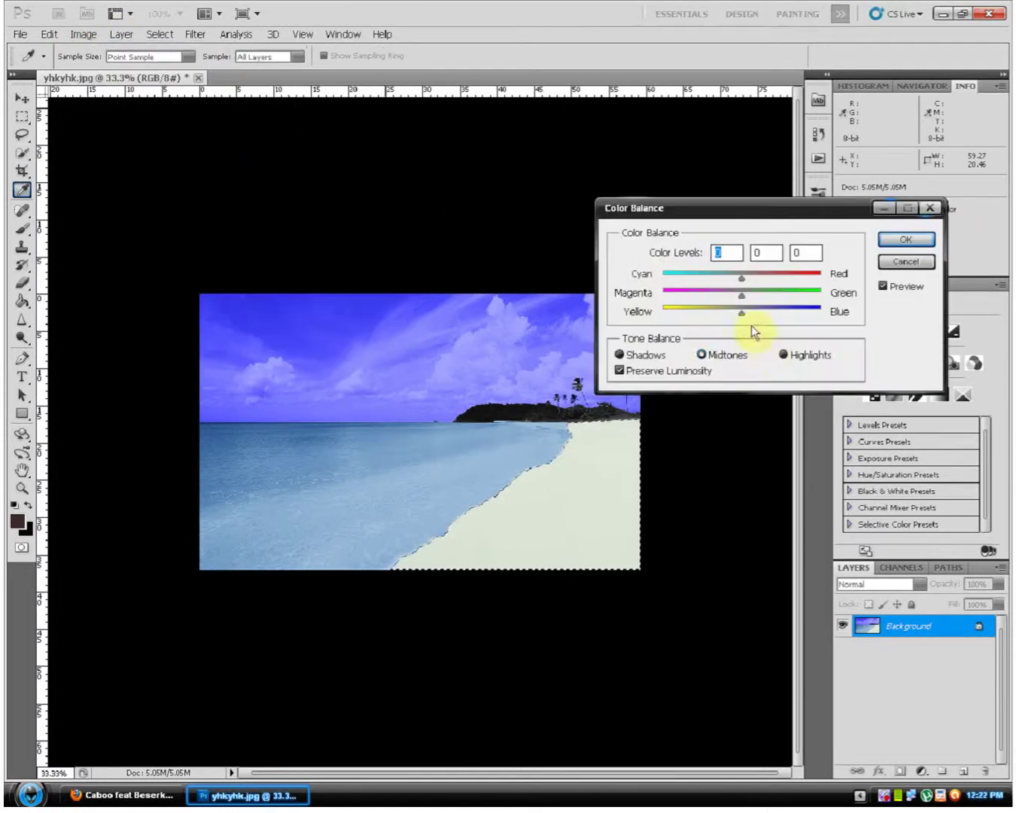
mouse_move(741, 313)
mouse_down()
mouse_move(672, 315)
mouse_move(794, 320)
mouse_up()
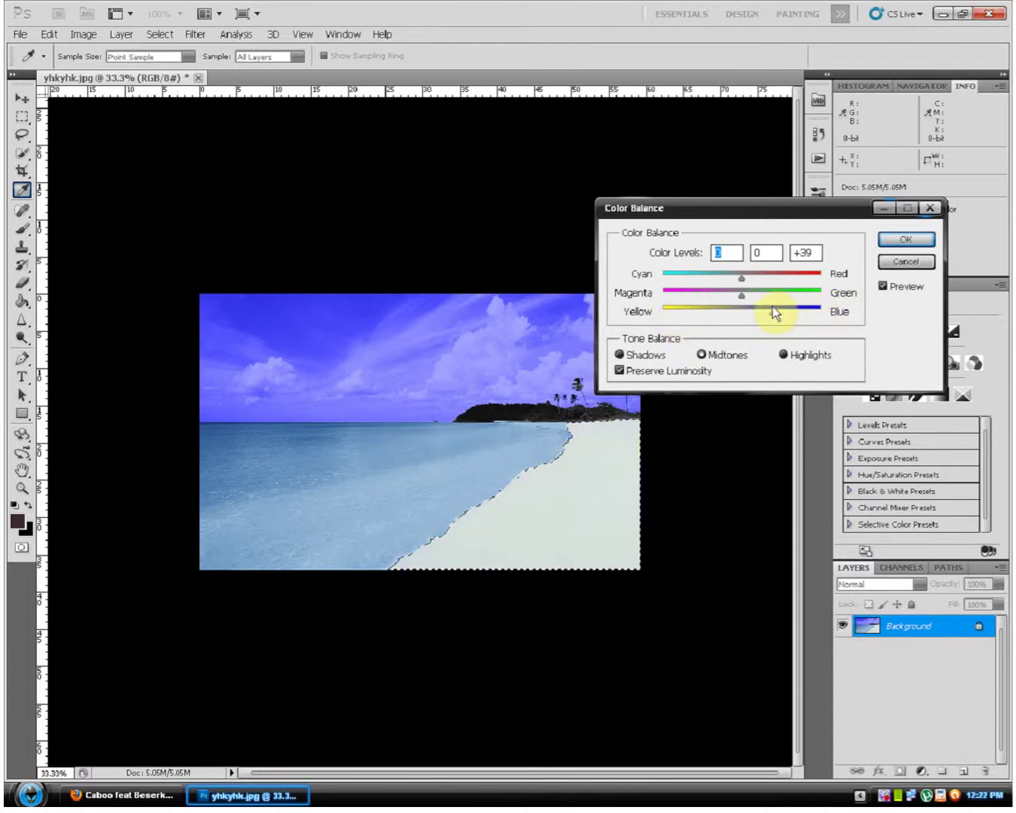
click(905, 240)
Deselect the sand.
key(w)
right_click(403, 402)
click(414, 407)
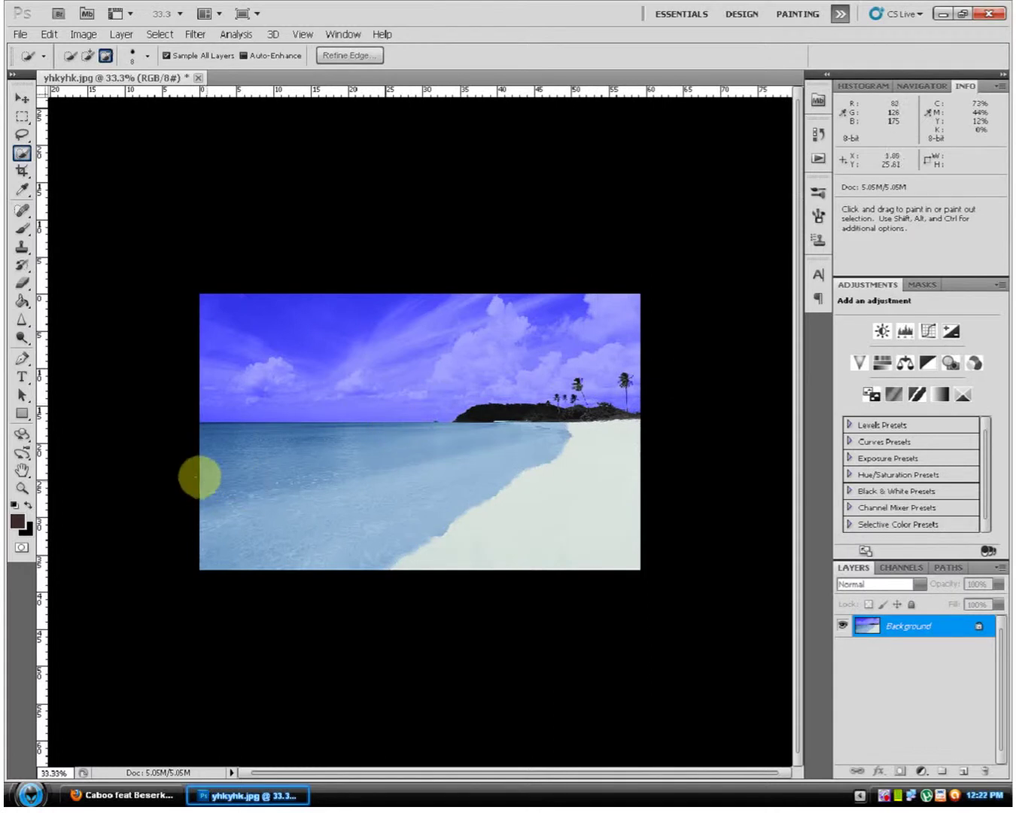
Quick-select the dark island in the beach photo.
drag(467, 422, 542, 414)
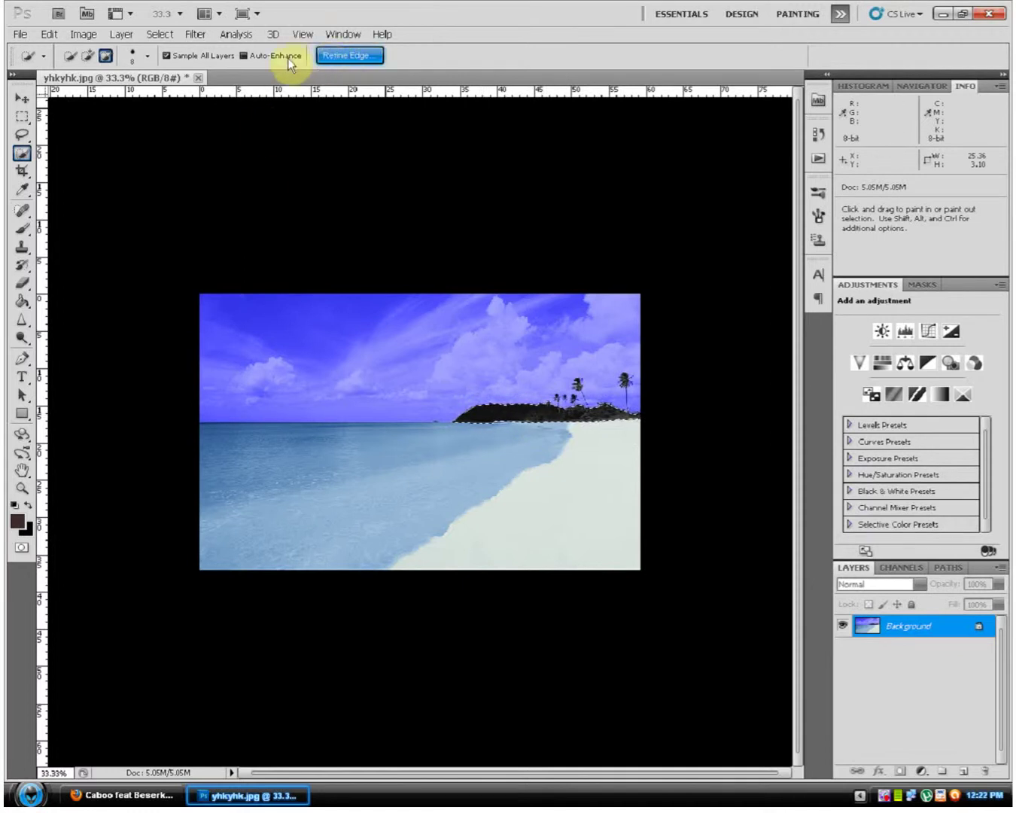
double_click(79, 29)
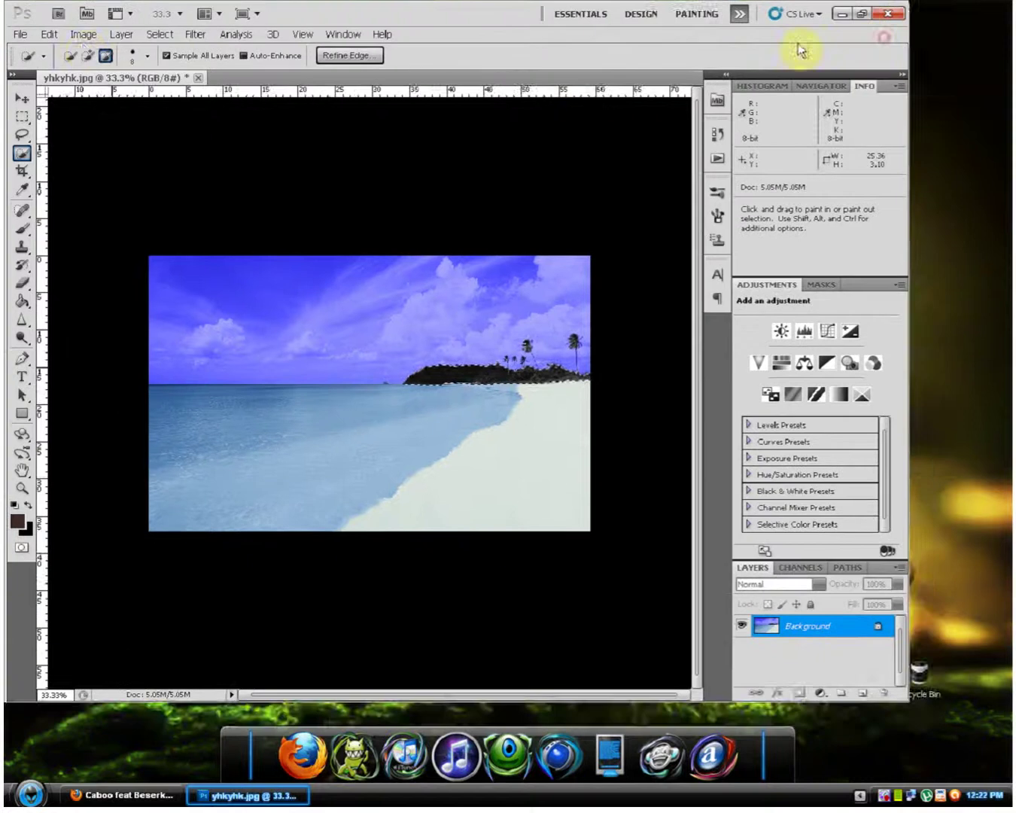
double_click(798, 44)
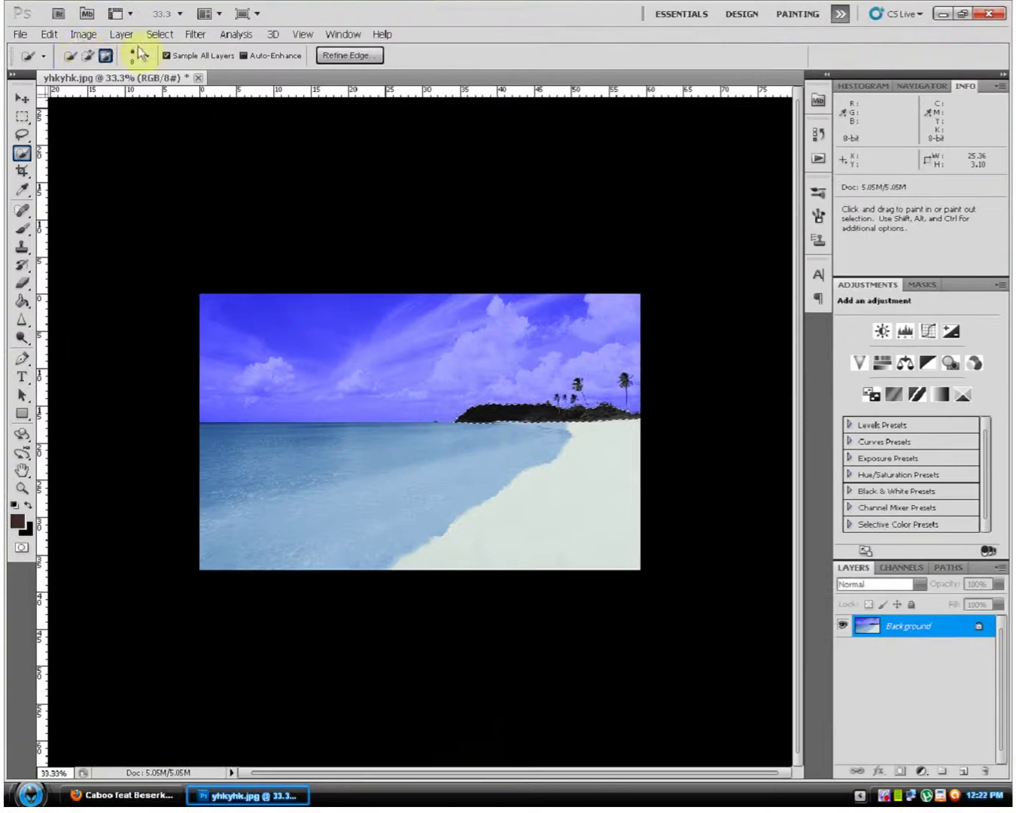
In Curves for the island, raise the overall RGB curve and the Blue curve.
click(80, 35)
mouse_move(150, 71)
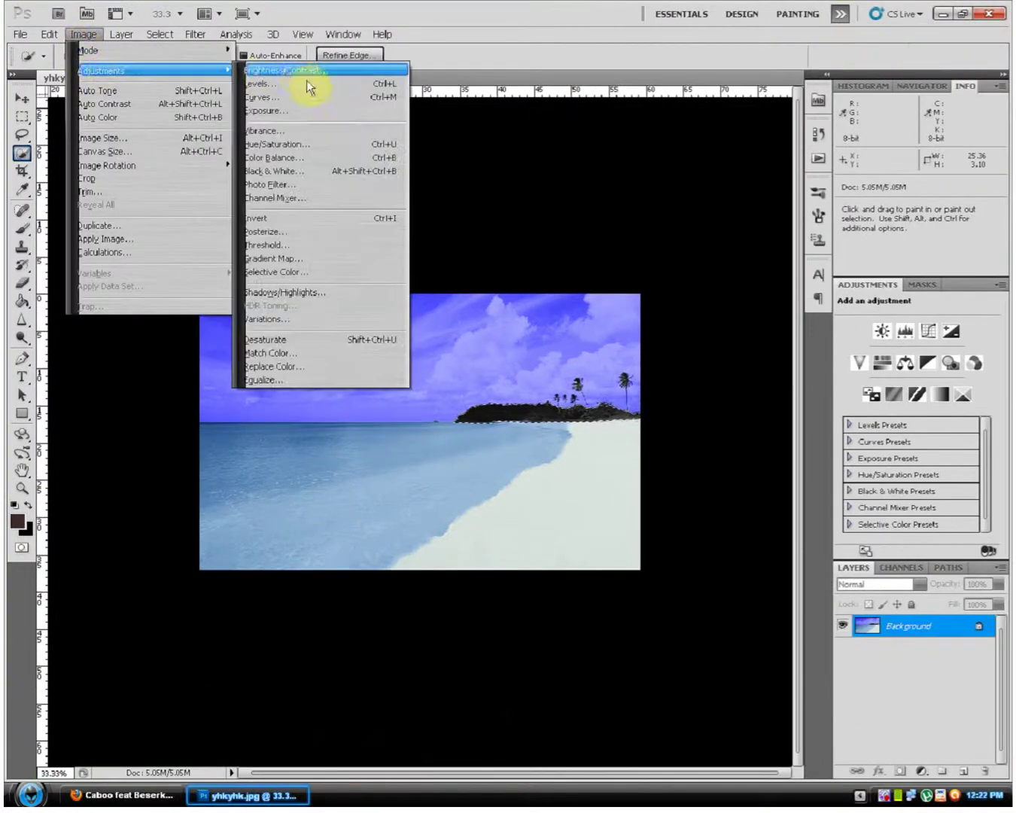
click(325, 105)
click(754, 241)
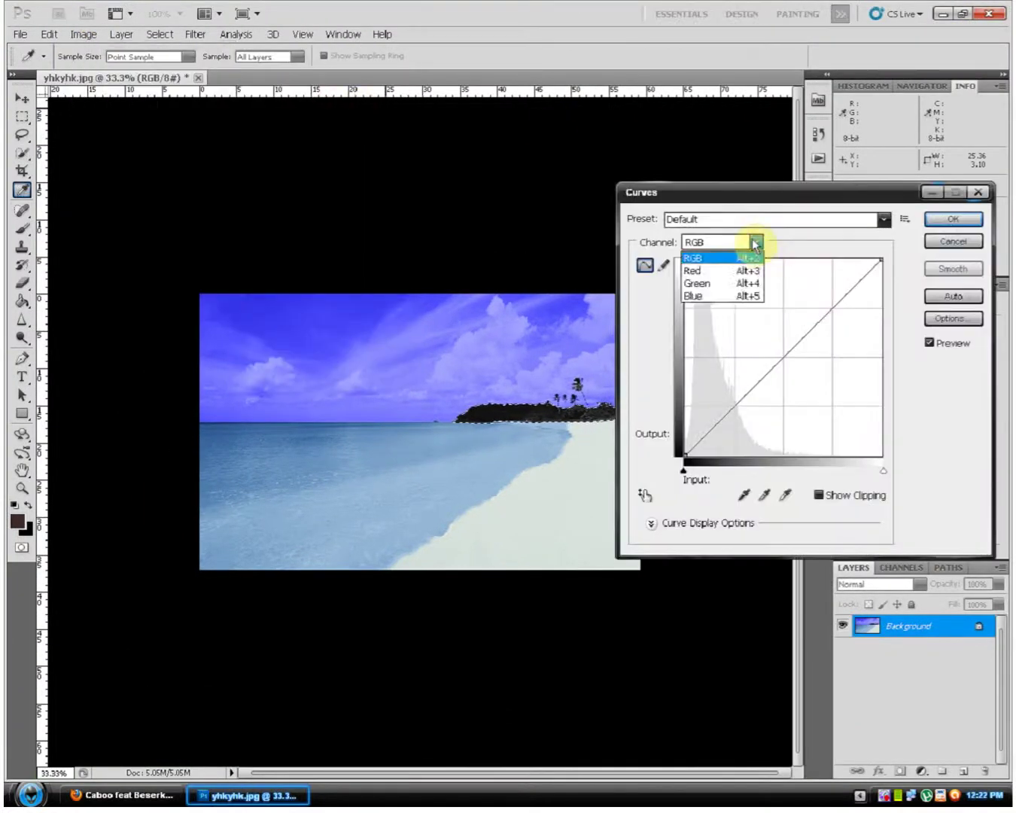
drag(806, 342, 731, 306)
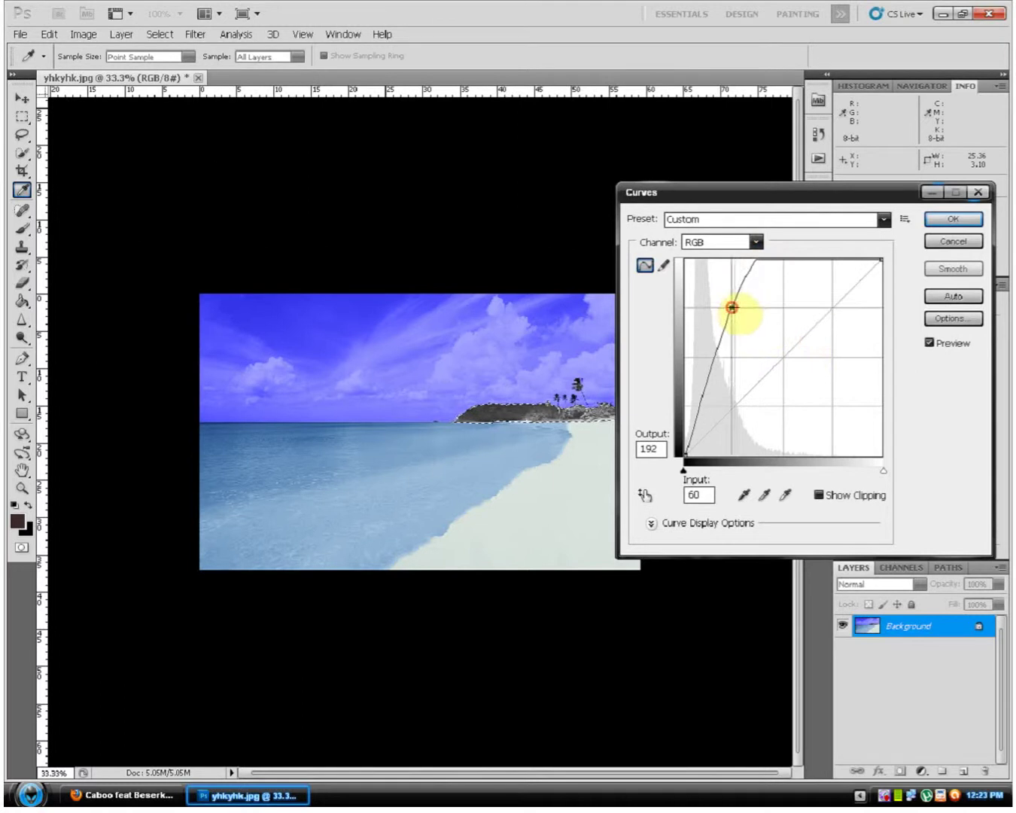
click(755, 242)
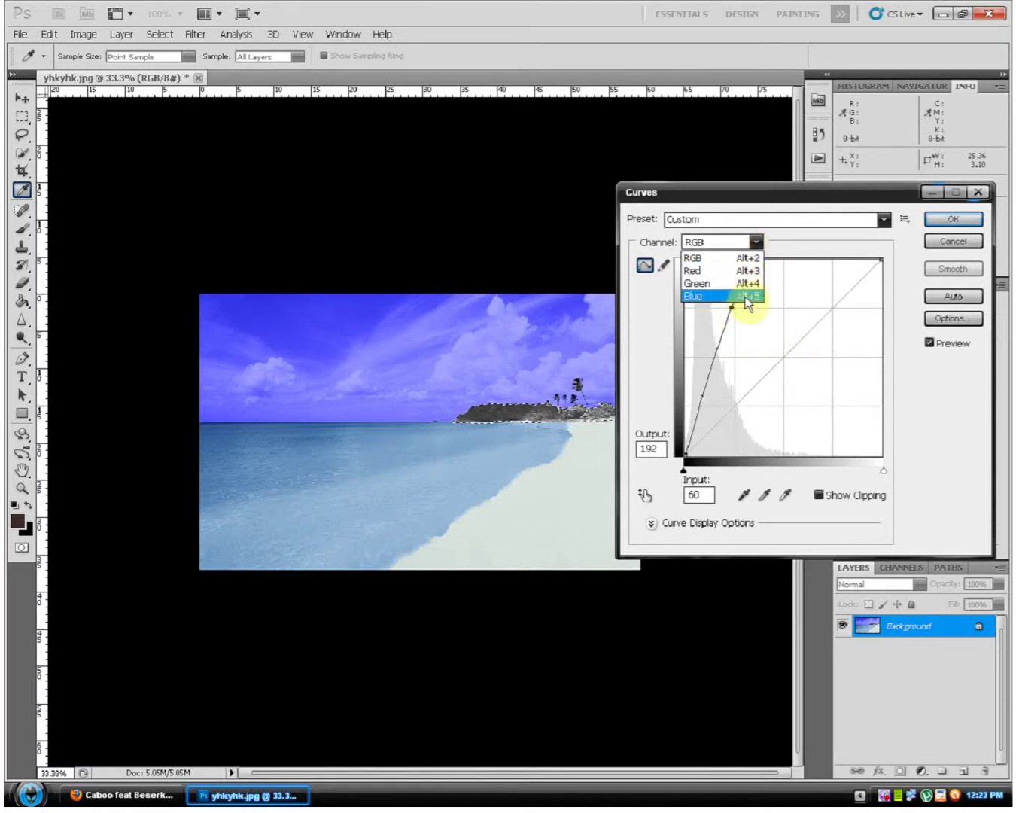
click(747, 296)
drag(793, 348, 778, 331)
Lower the Red curve and raise the Green curve to tint the island green.
click(754, 241)
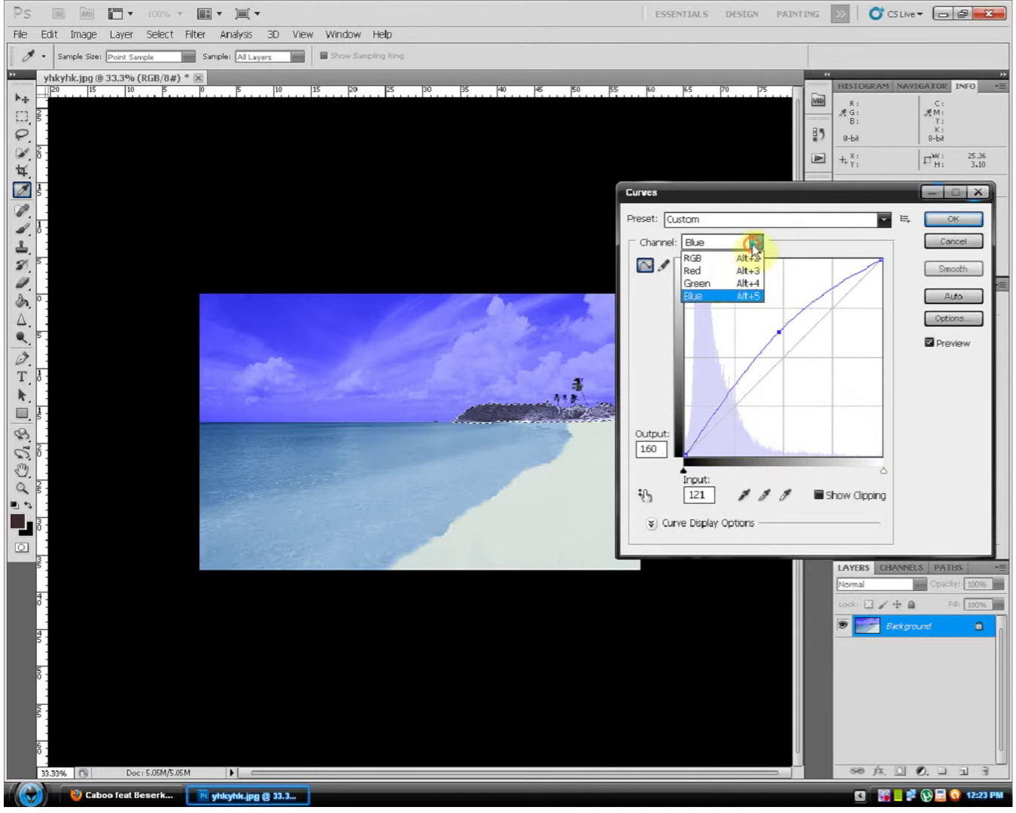
click(748, 271)
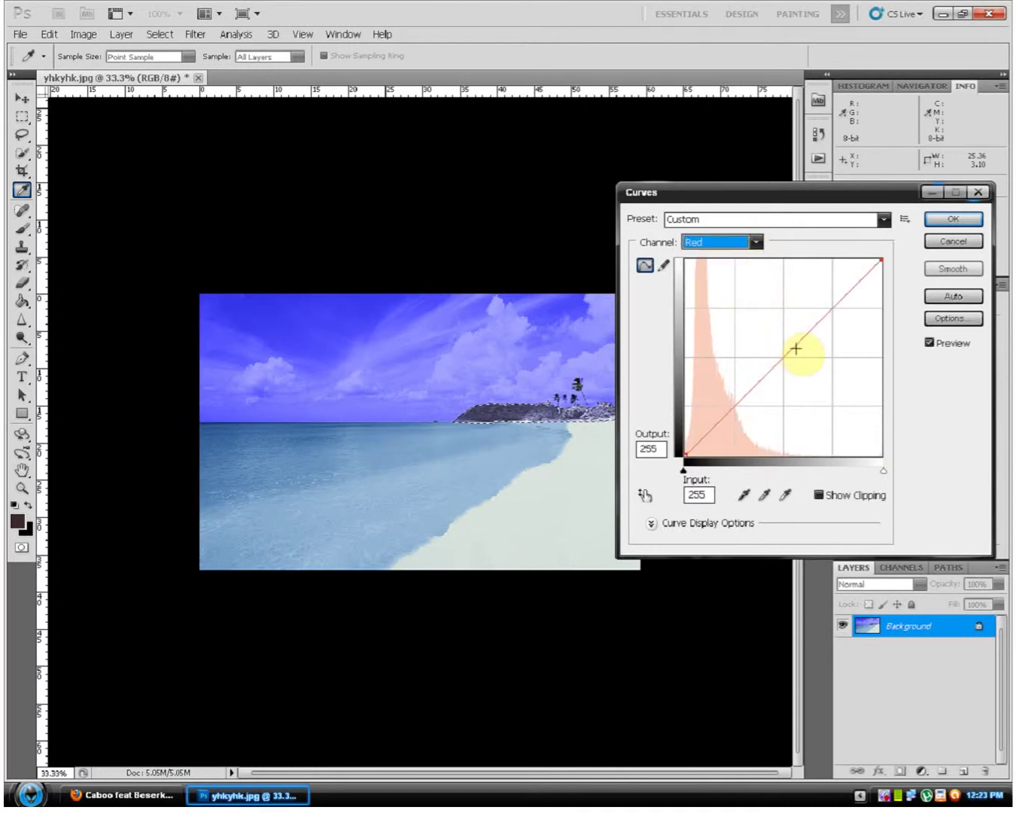
mouse_move(796, 346)
mouse_down()
mouse_move(806, 359)
mouse_move(801, 385)
mouse_move(753, 352)
mouse_move(812, 275)
mouse_move(858, 290)
mouse_move(877, 310)
mouse_move(855, 289)
mouse_move(807, 309)
mouse_move(810, 289)
mouse_up()
click(744, 248)
click(741, 283)
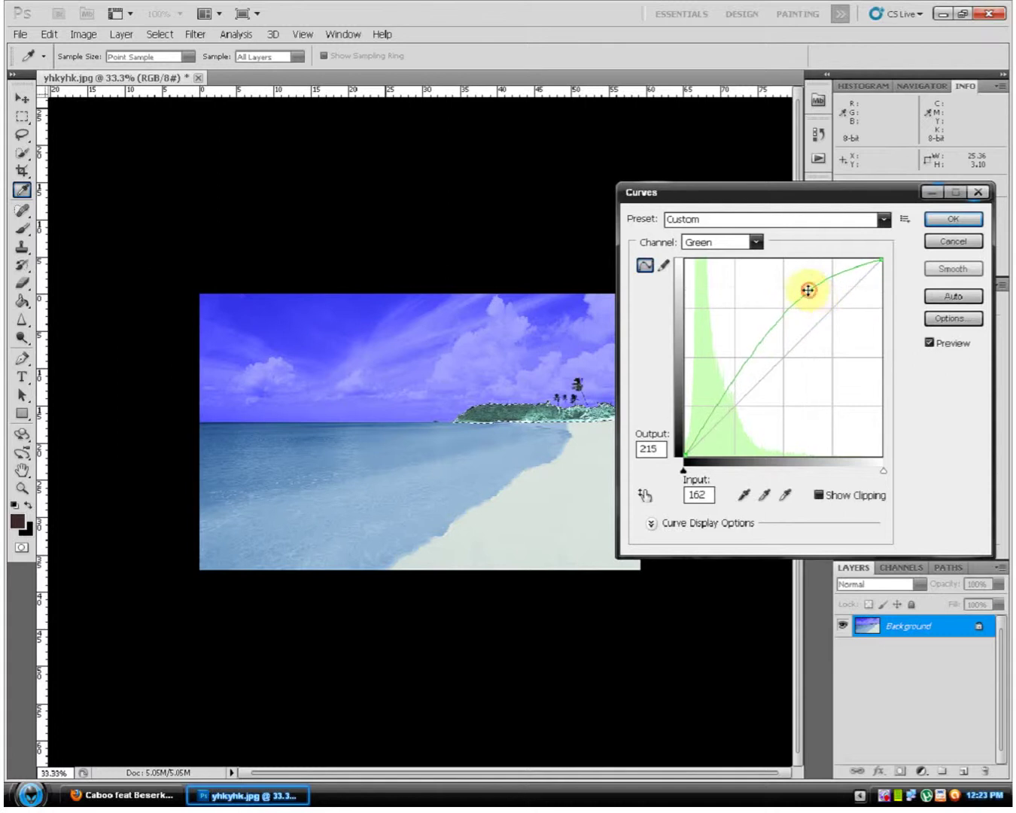
click(939, 220)
Deselect the island and zoom the finished recoloured photo in to 50%.
key(w)
right_click(452, 384)
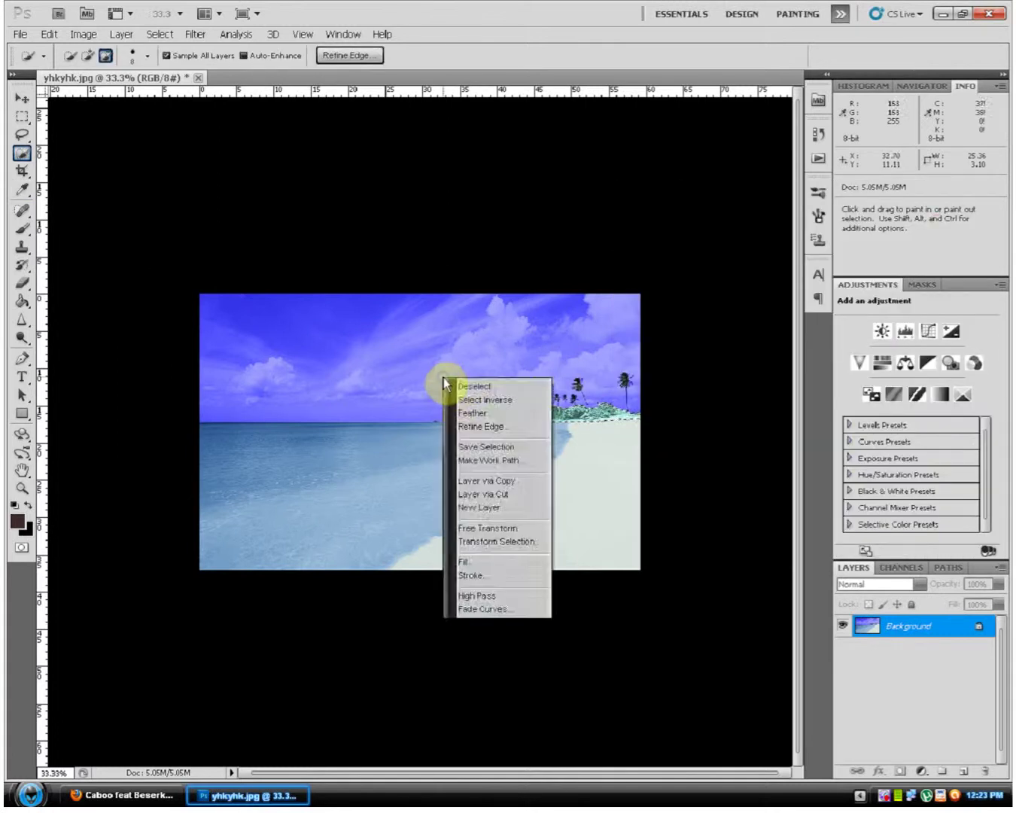
click(462, 386)
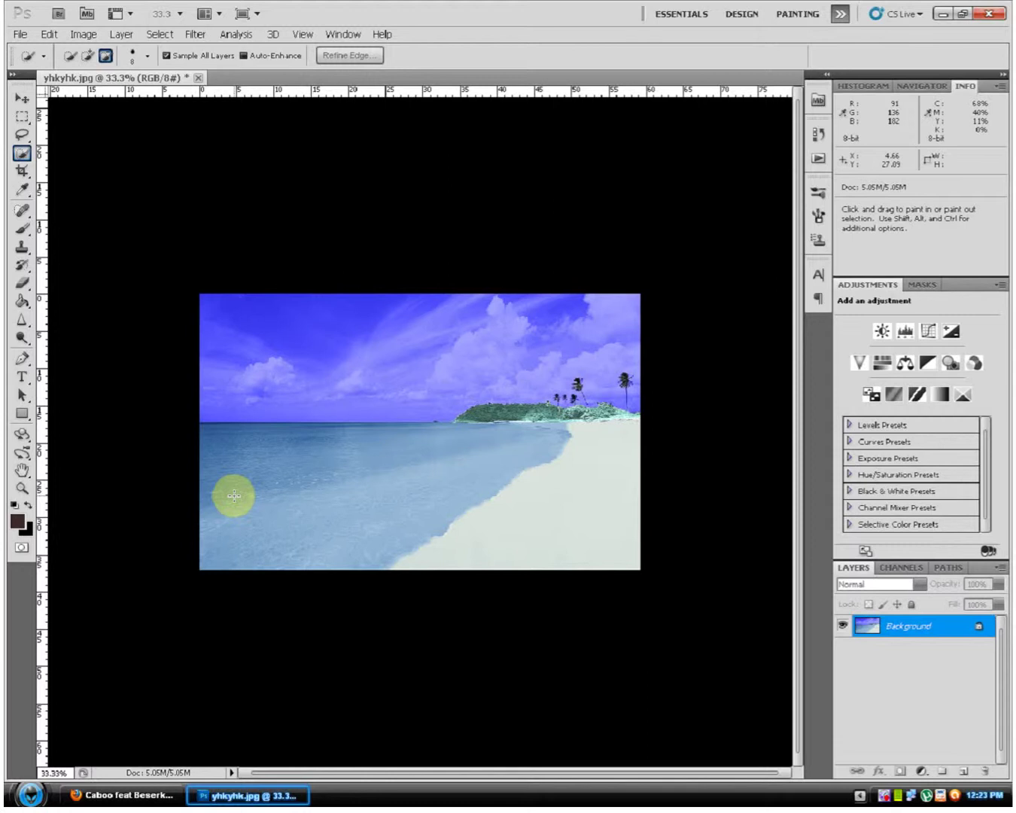
key(ctrl+plus)
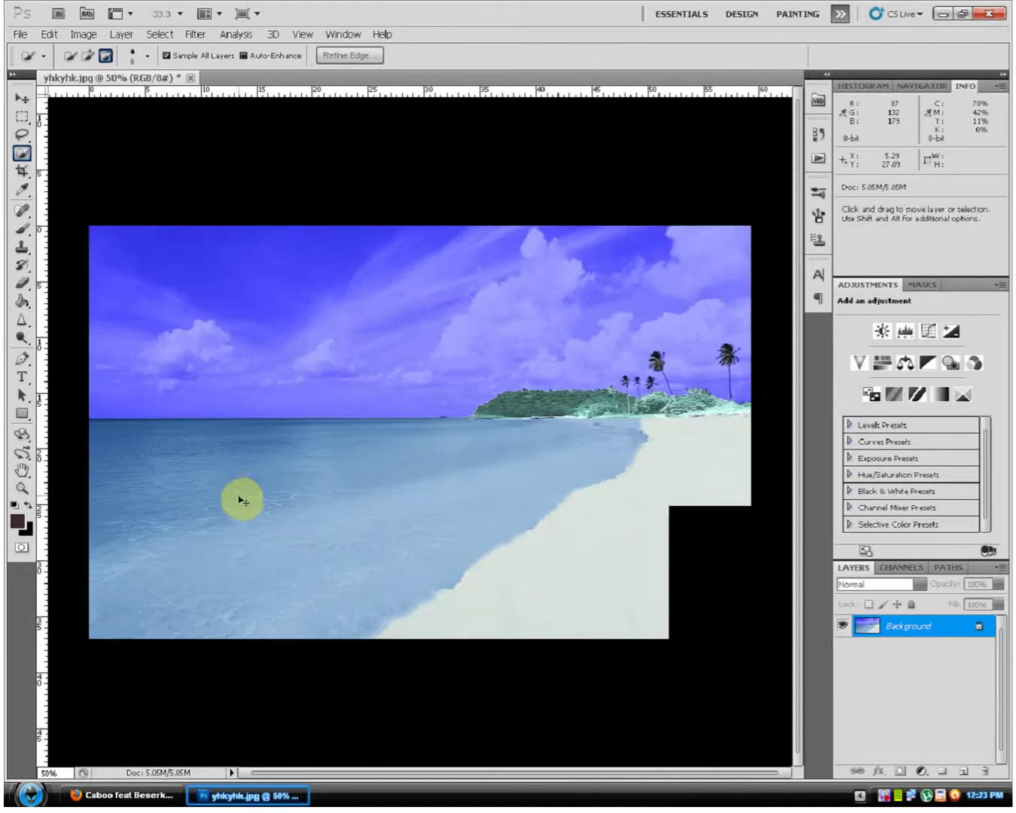